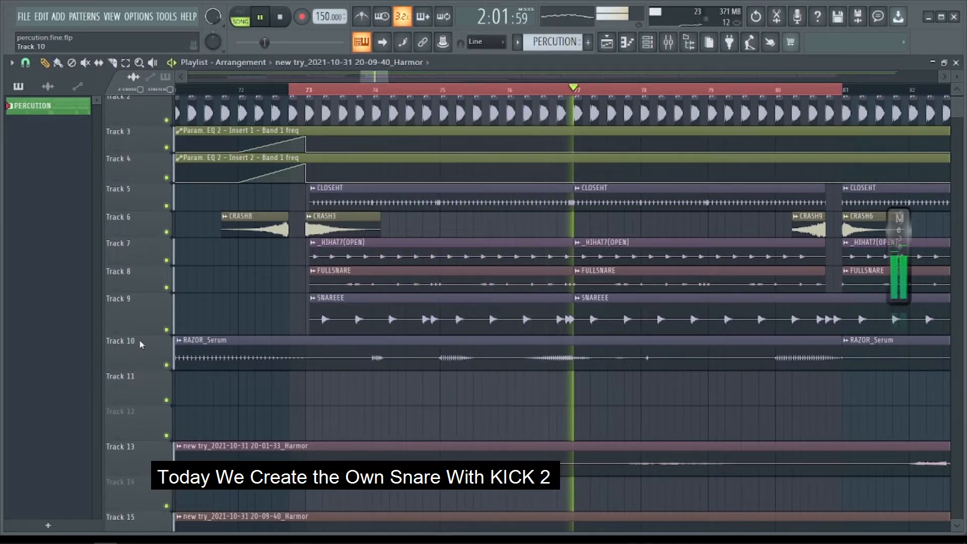
Enlarge Track 9 in the playlist and play its existing snare clips in solo
drag(150, 334, 149, 393)
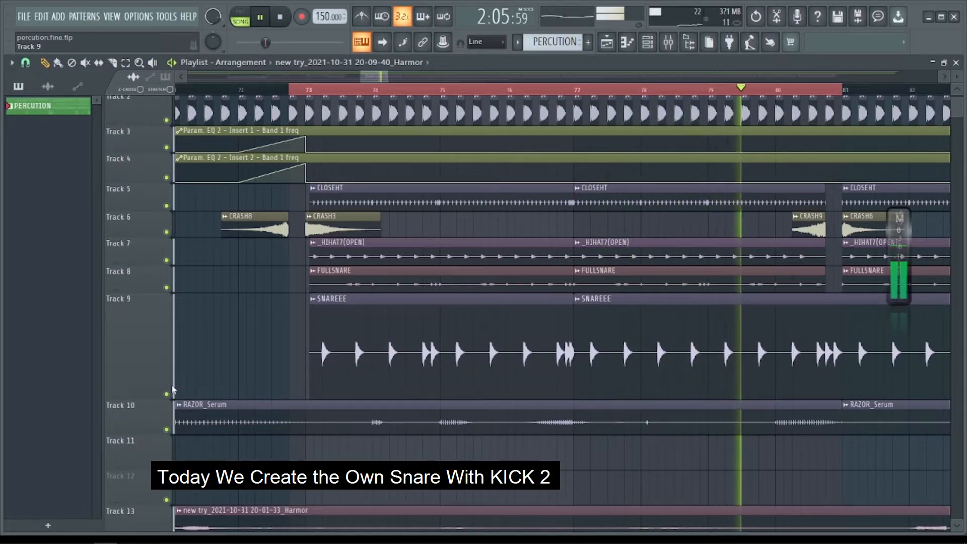
key(space)
right_click(166, 394)
key(space)
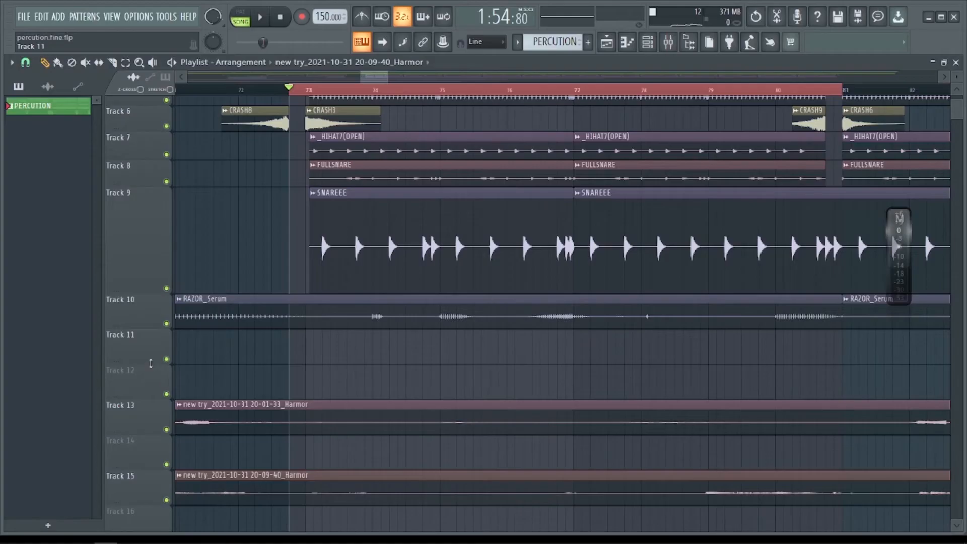
Enlarge the empty Track 11 and mute the existing snare on Track 9
drag(151, 363, 155, 433)
click(166, 289)
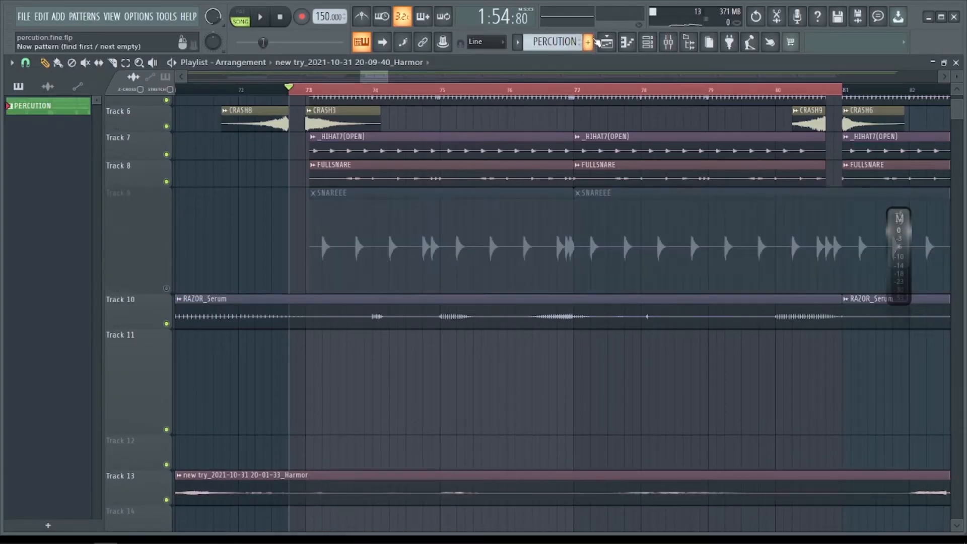
Create a new pattern named Snare
click(588, 42)
text(Sna)
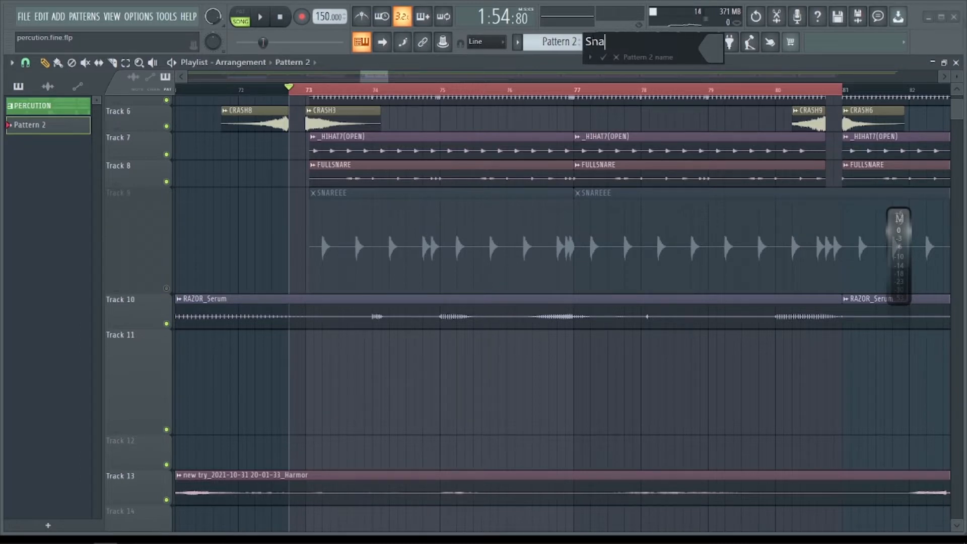
text(re)
key(Return)
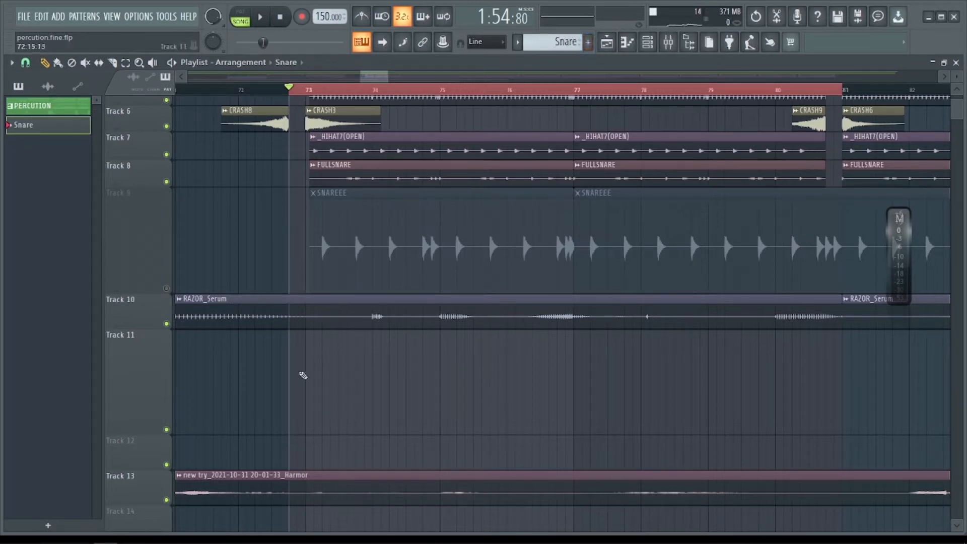
Place the Snare pattern on Track 11 from bar 73 to bar 77 and end the playback range at bar 77
click(314, 379)
drag(359, 363, 572, 361)
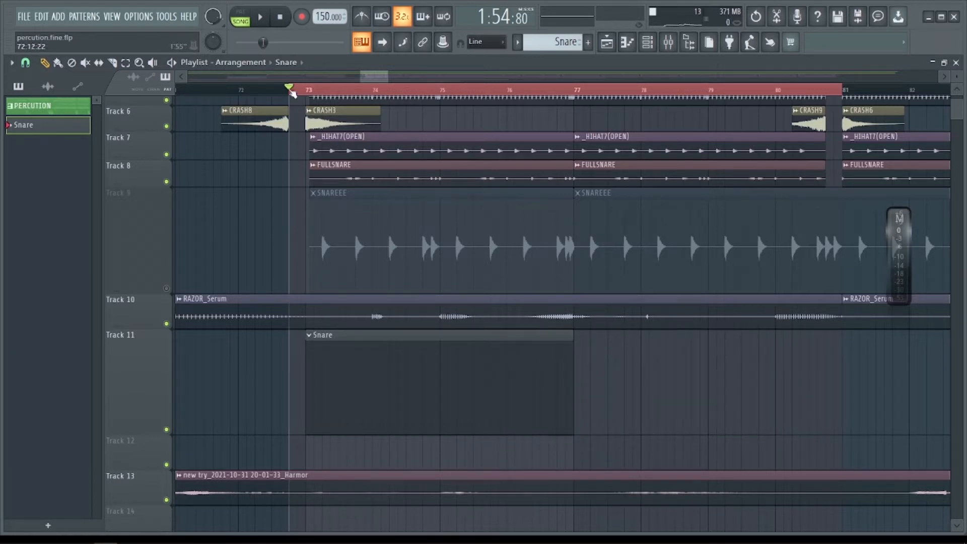
drag(293, 93, 577, 209)
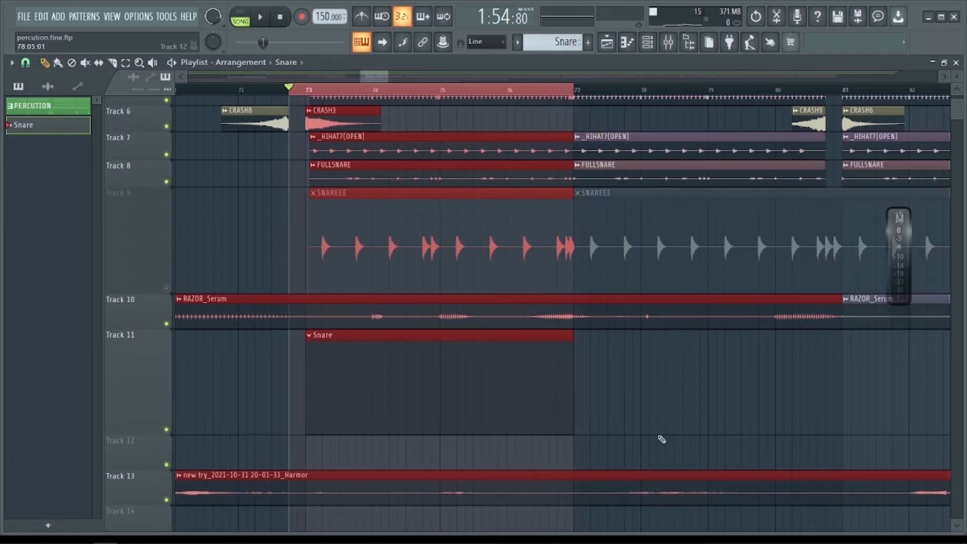
click(658, 435)
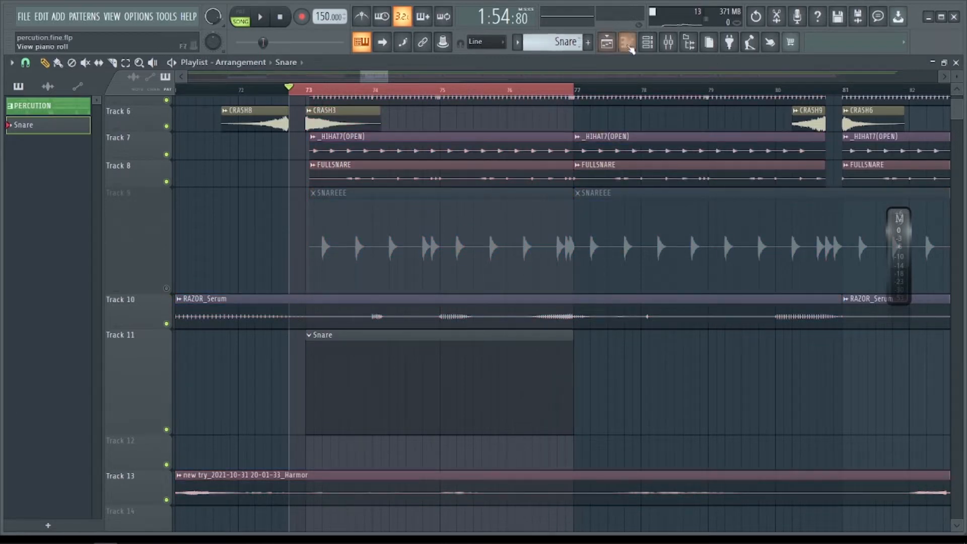
Add a Kick 2 instrument channel and audition its default sound
click(654, 45)
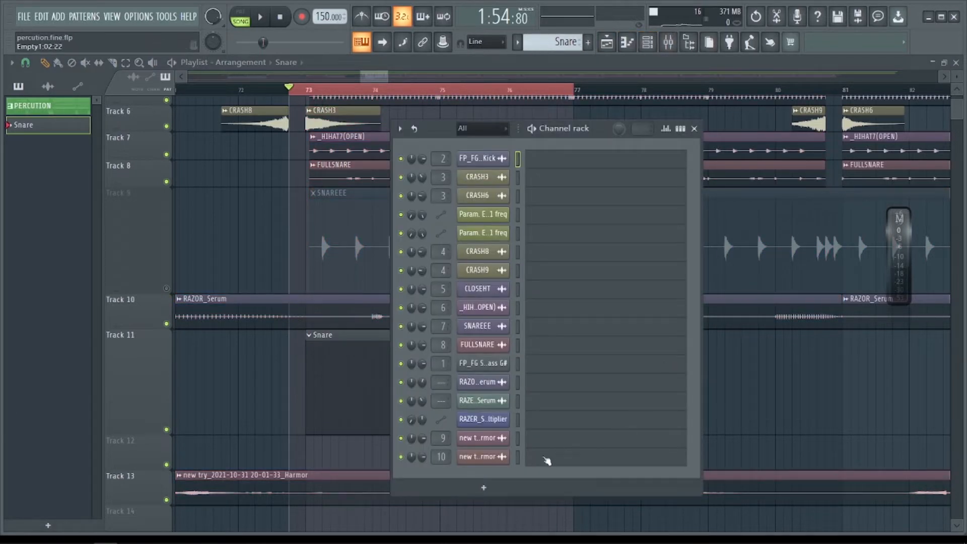
click(485, 486)
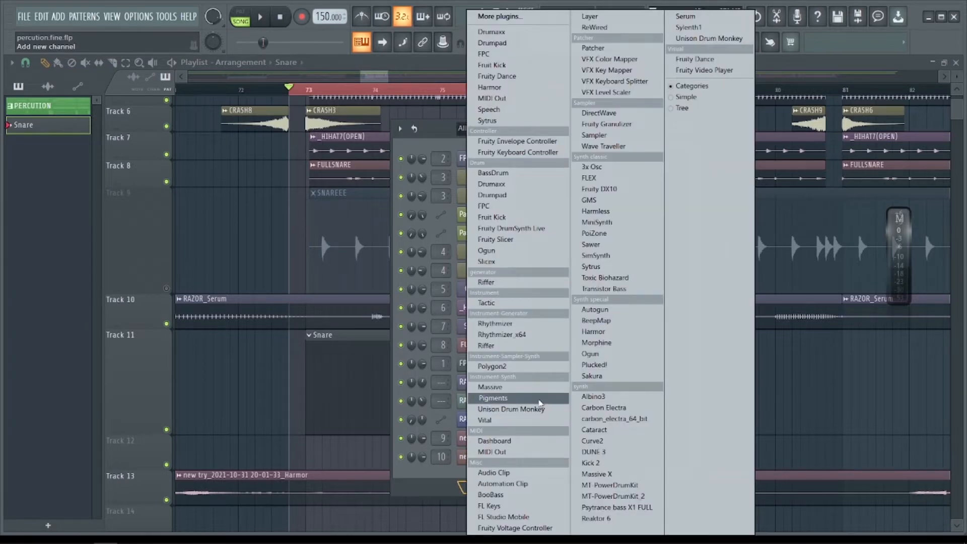
key(k)
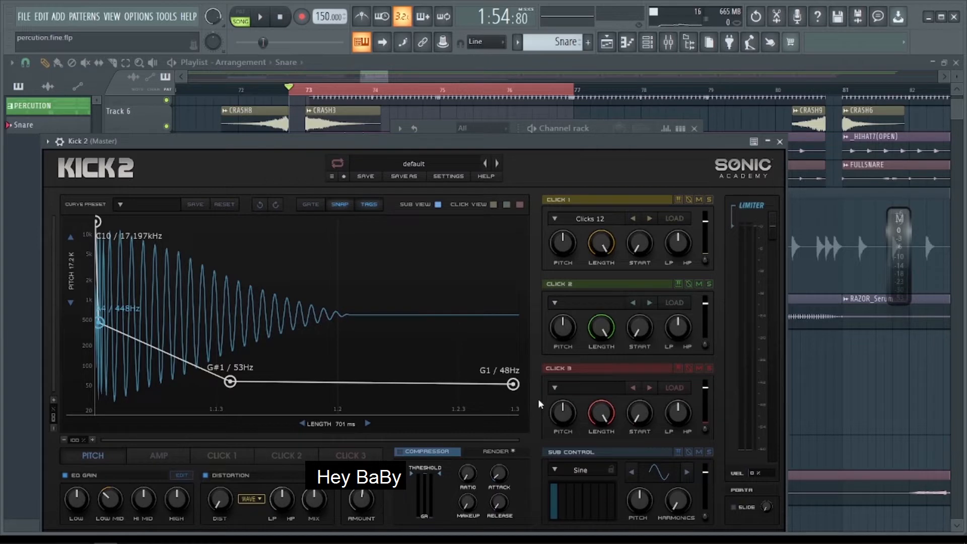
key(z)
key(z)
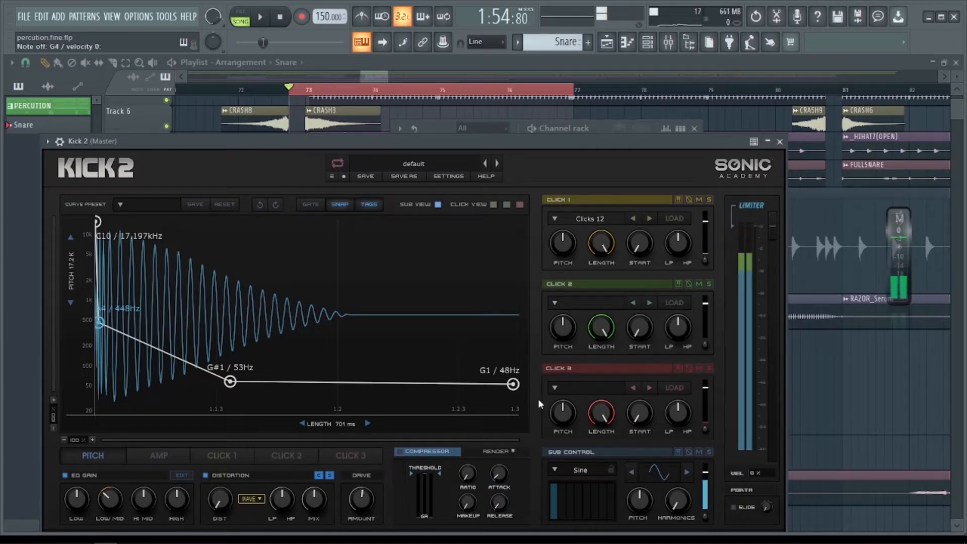
drag(523, 140, 624, 105)
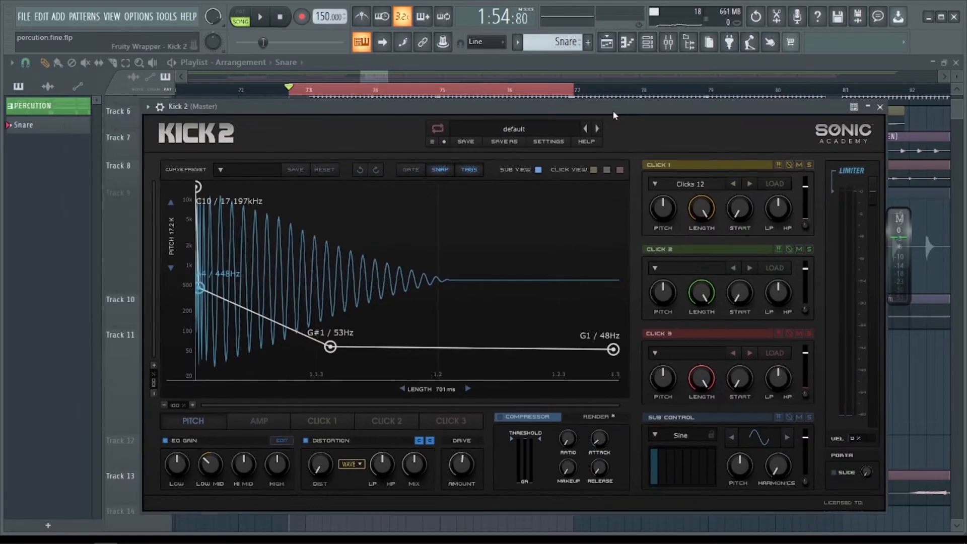
Audition the factory presets D&B Snare 01 to D&B Snare 07 in Kick 2's Snares category
click(522, 129)
click(424, 362)
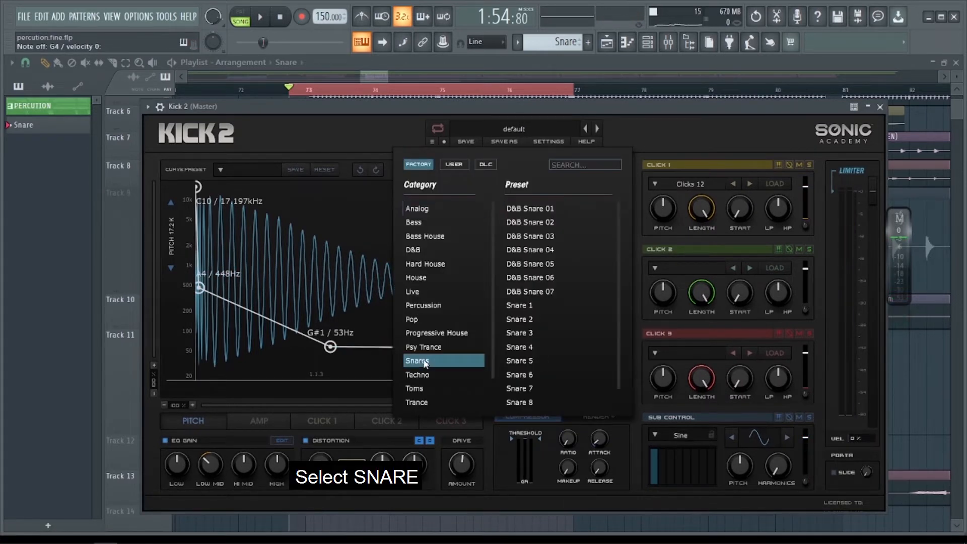
click(541, 214)
click(543, 223)
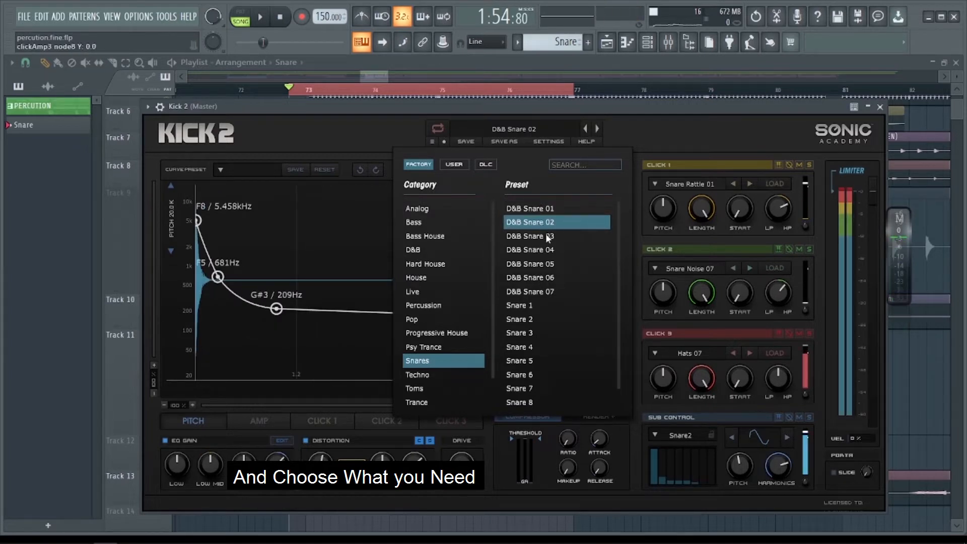
click(548, 236)
click(550, 250)
click(553, 264)
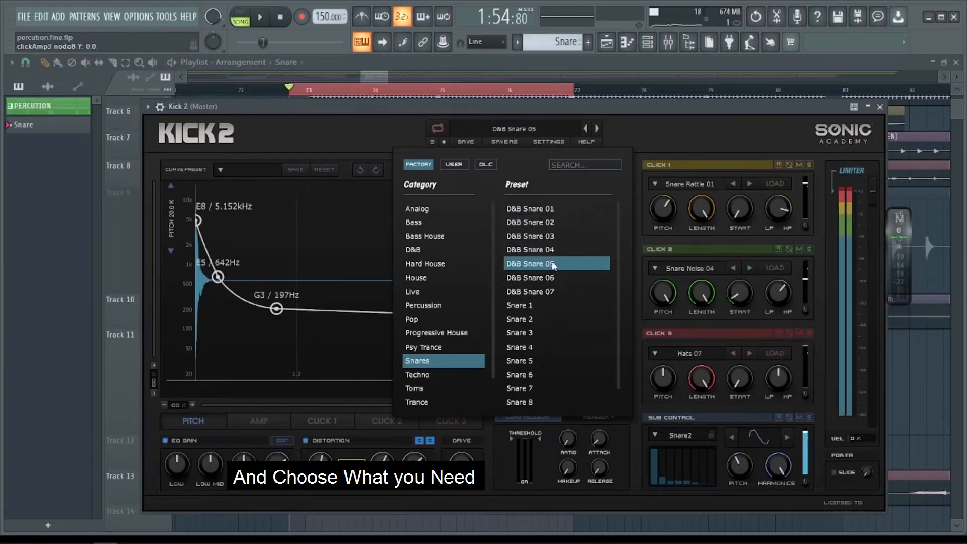
click(553, 278)
click(553, 292)
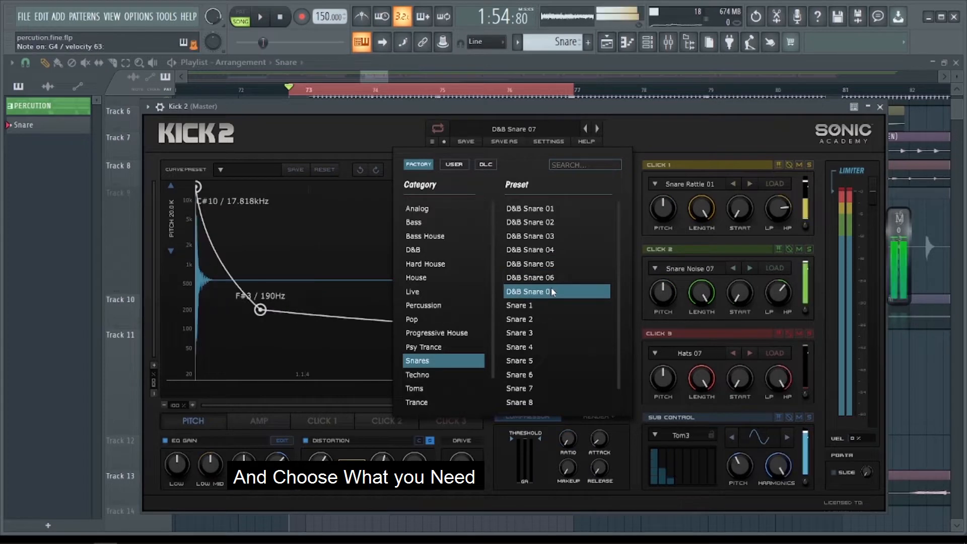
Audition the presets Snare 1 to Snare 3 and load Snare 4
click(540, 305)
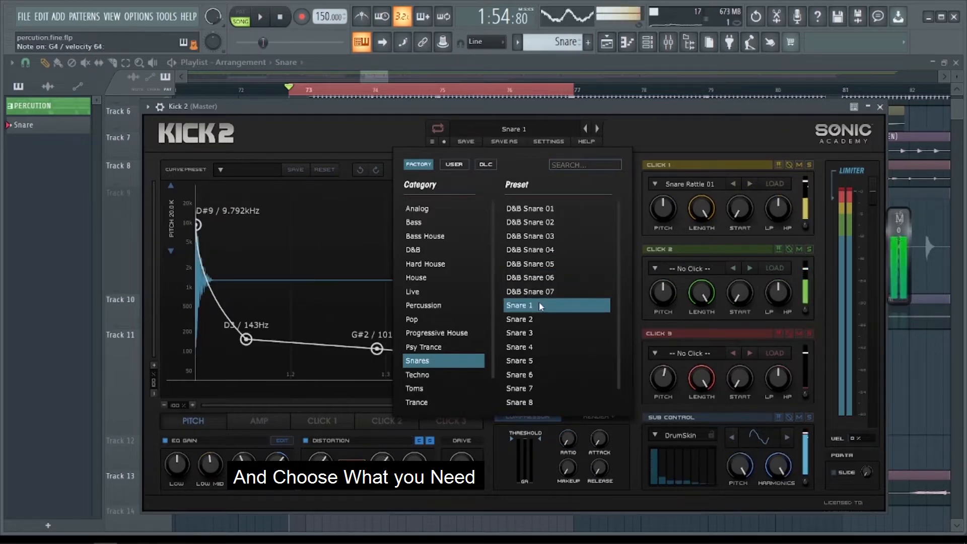
click(543, 325)
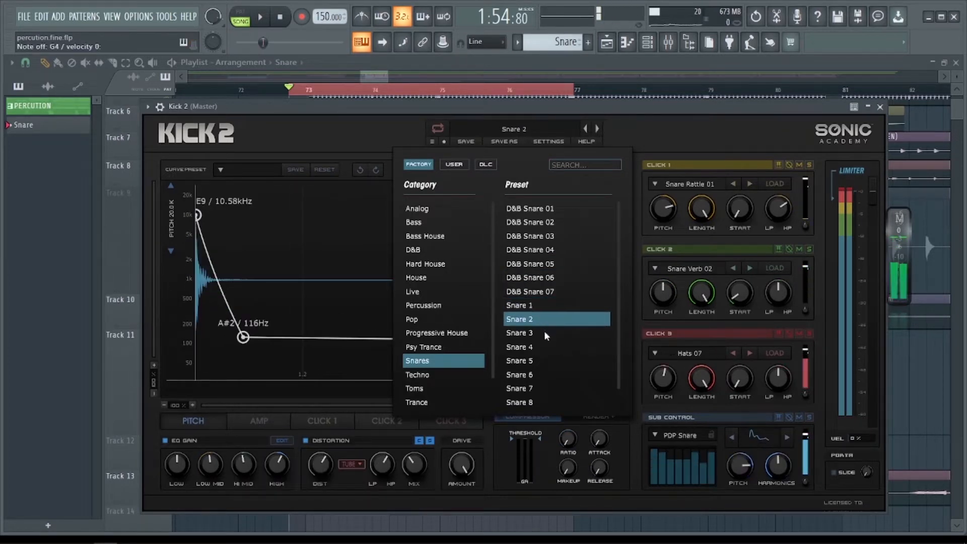
click(544, 331)
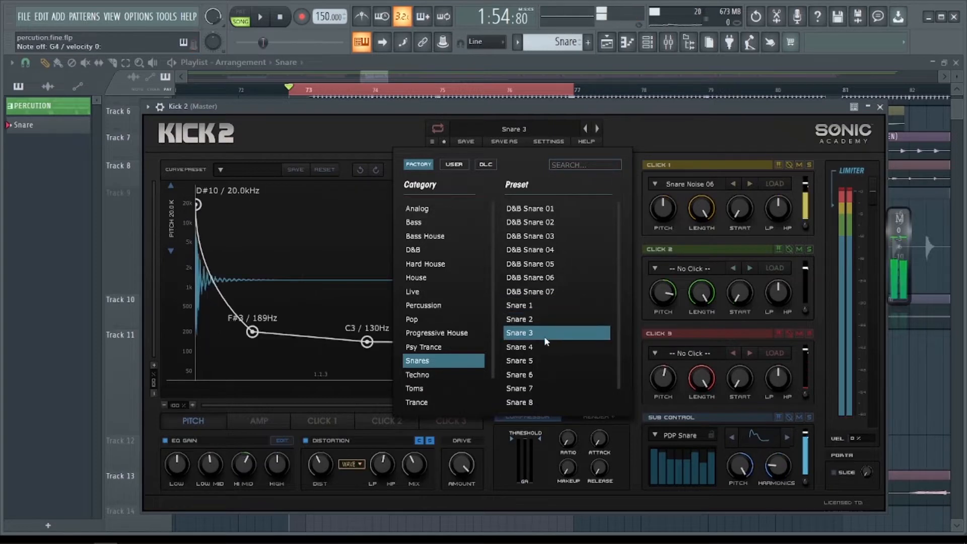
click(545, 344)
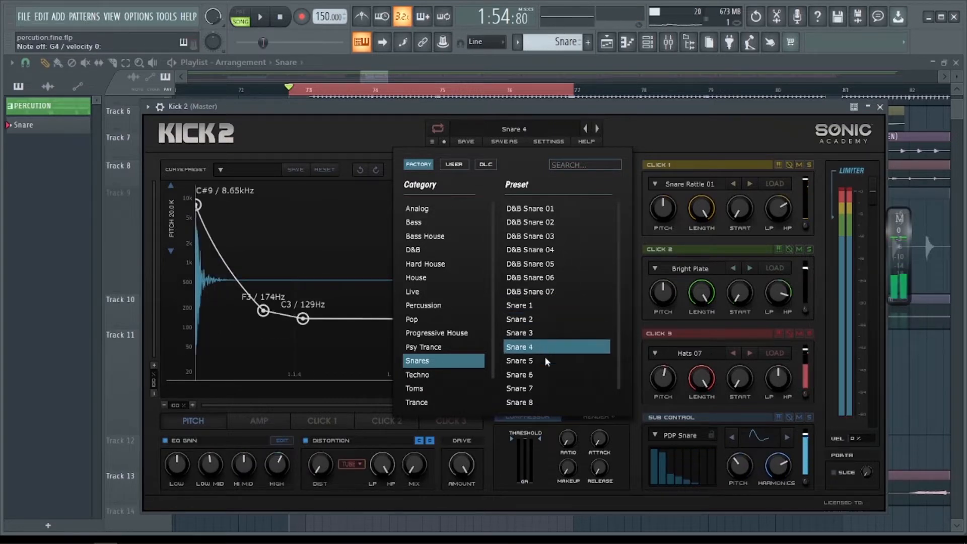
double_click(550, 349)
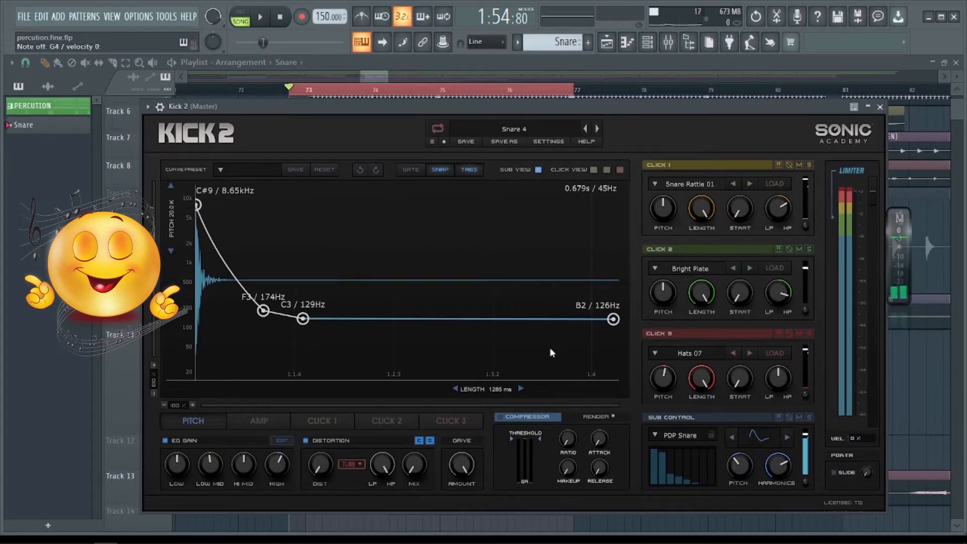
Examine the amp, click 1, click 2 and click 3 envelopes of the snare, and return to the pitch envelope
click(267, 423)
click(303, 420)
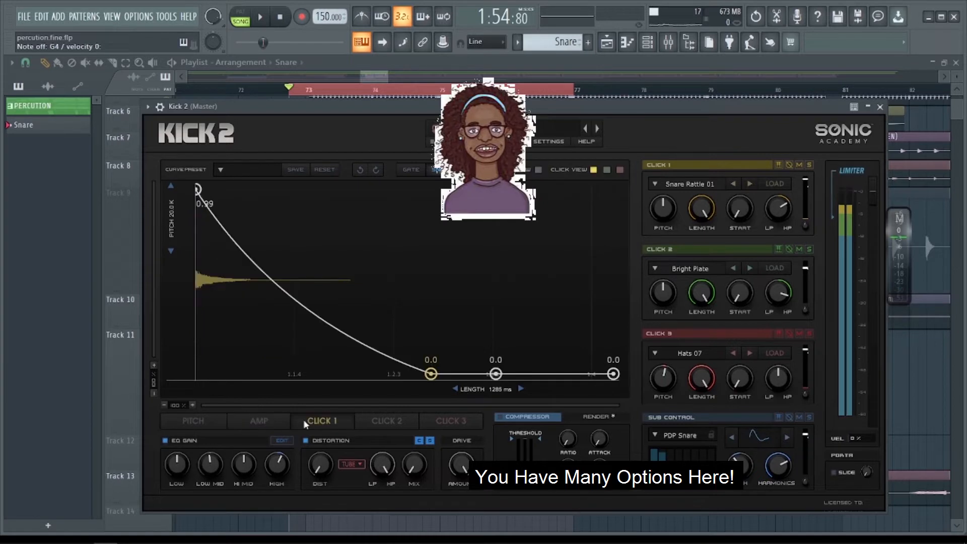
click(398, 422)
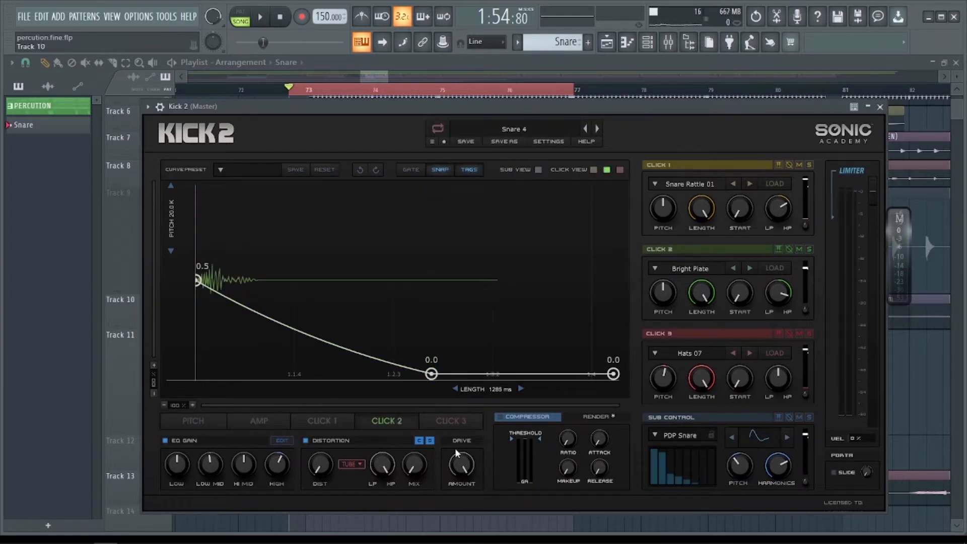
click(451, 421)
click(217, 420)
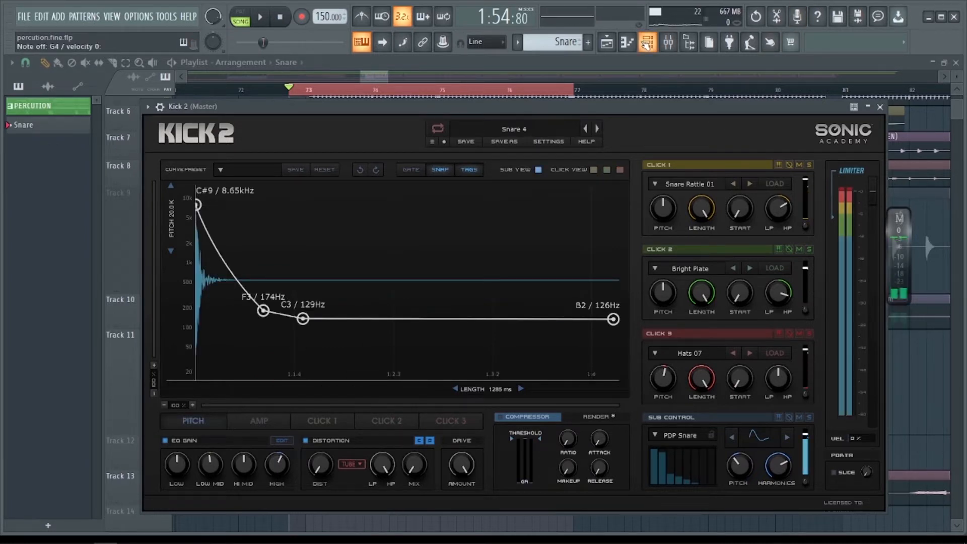
Open the Kick 2 channel's piano roll and audition a note for the snare
click(647, 41)
click(564, 478)
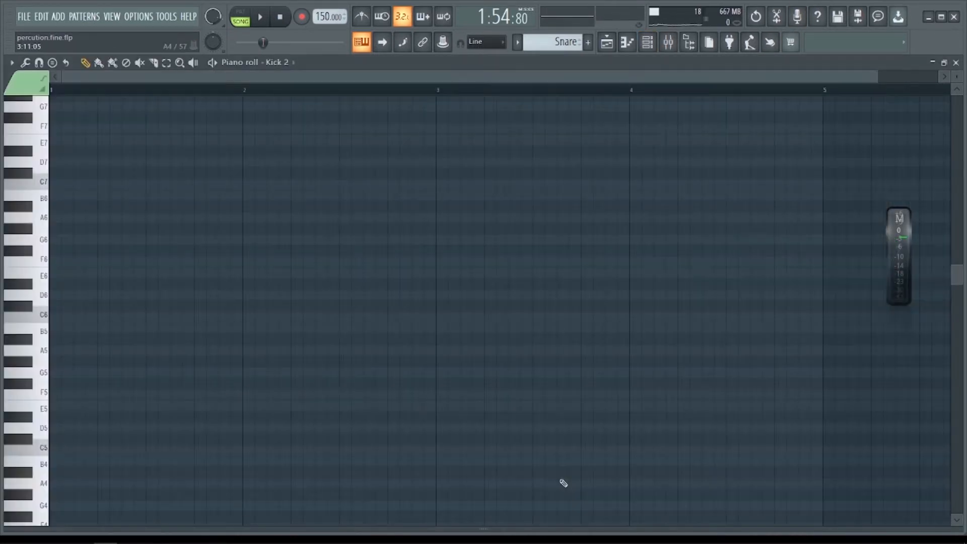
click(29, 444)
key(q)
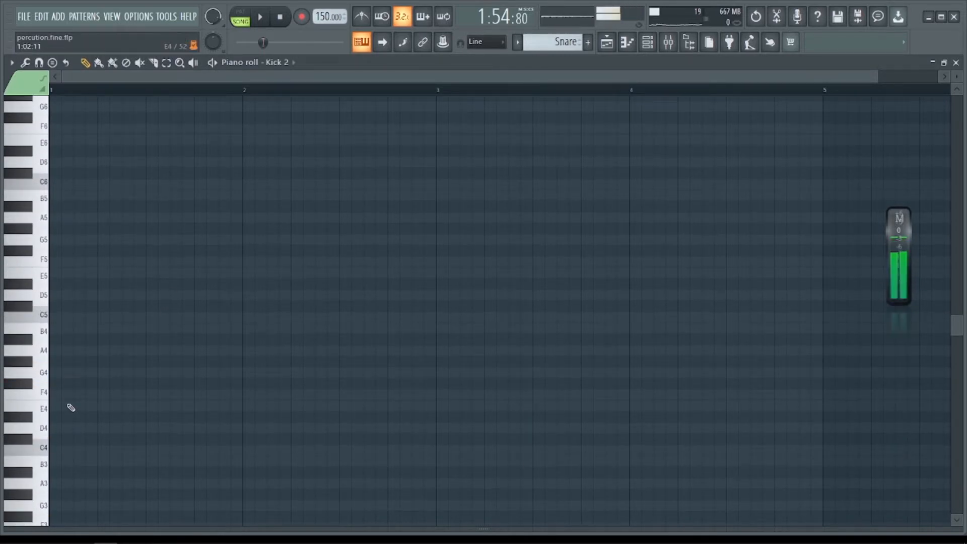
Place G4 notes on beats 2 and 4 of bars 1 and 2, doubling the last hit with two shorter notes half a beat apart
click(100, 373)
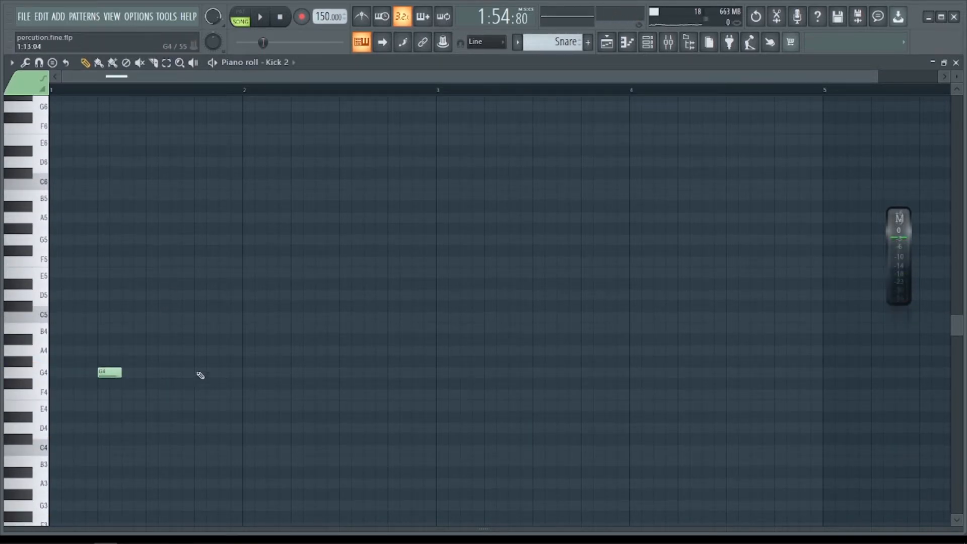
click(200, 374)
click(297, 373)
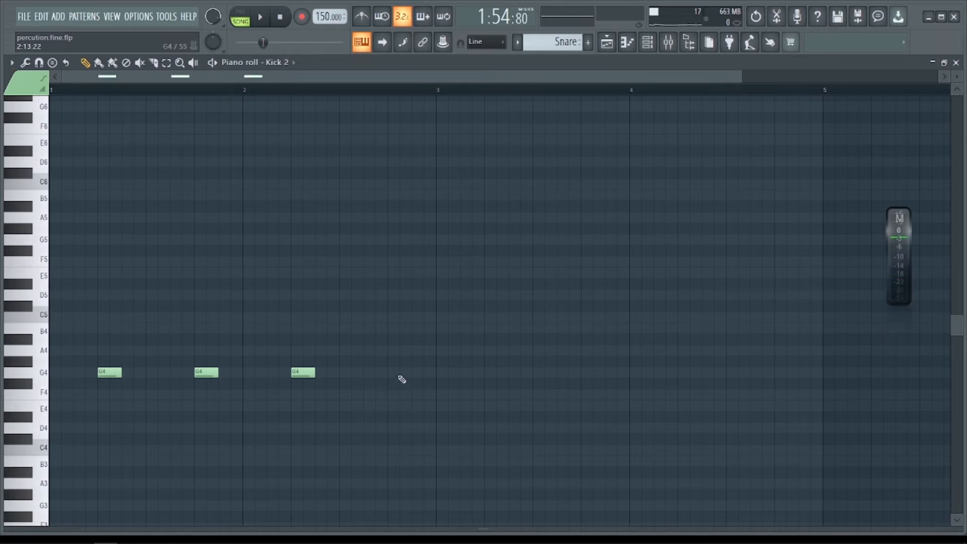
click(391, 373)
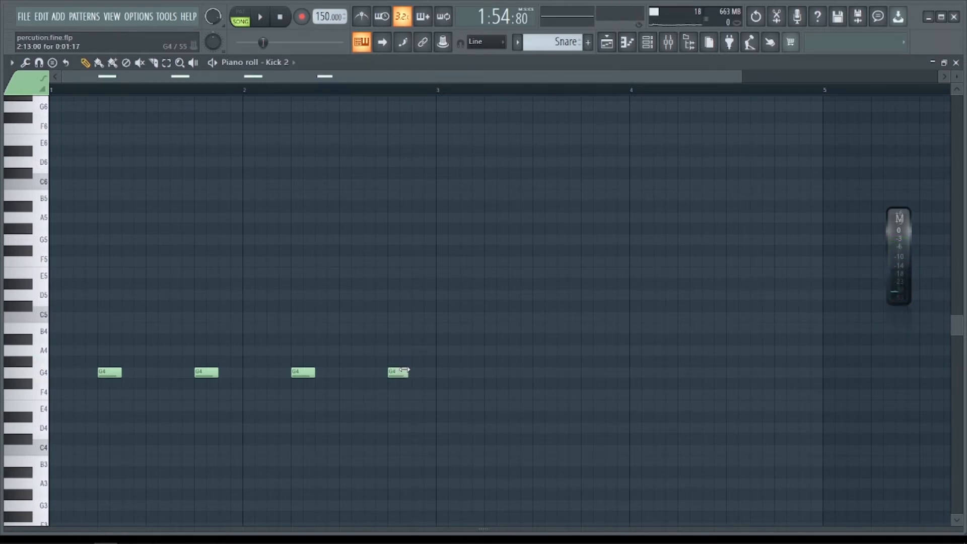
click(414, 374)
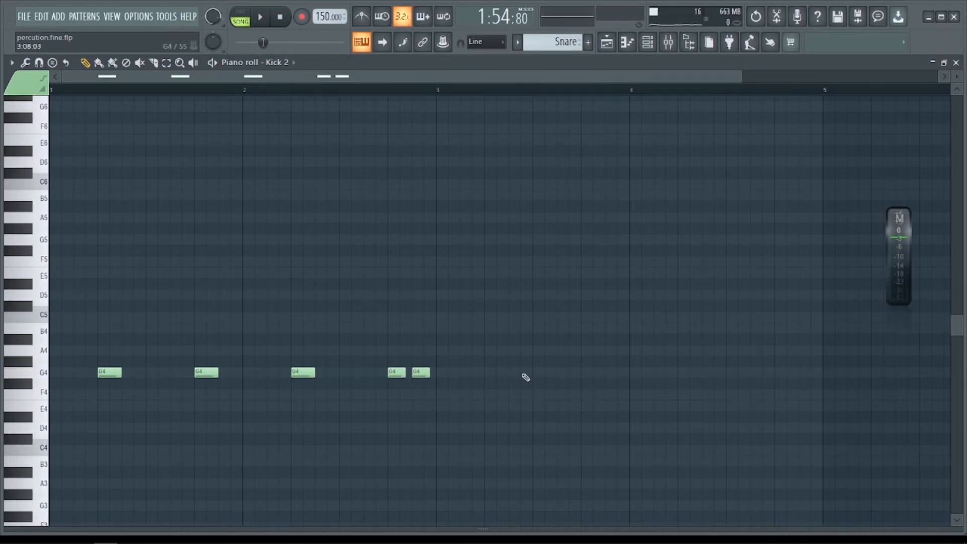
Add G4 notes on beats 2 and 4 of bars 3 and 4
click(488, 375)
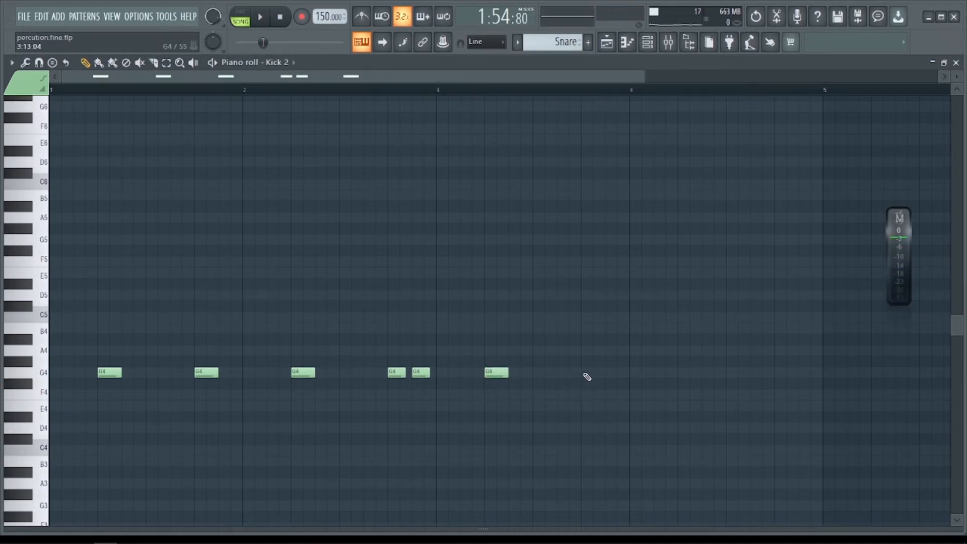
click(585, 375)
click(681, 375)
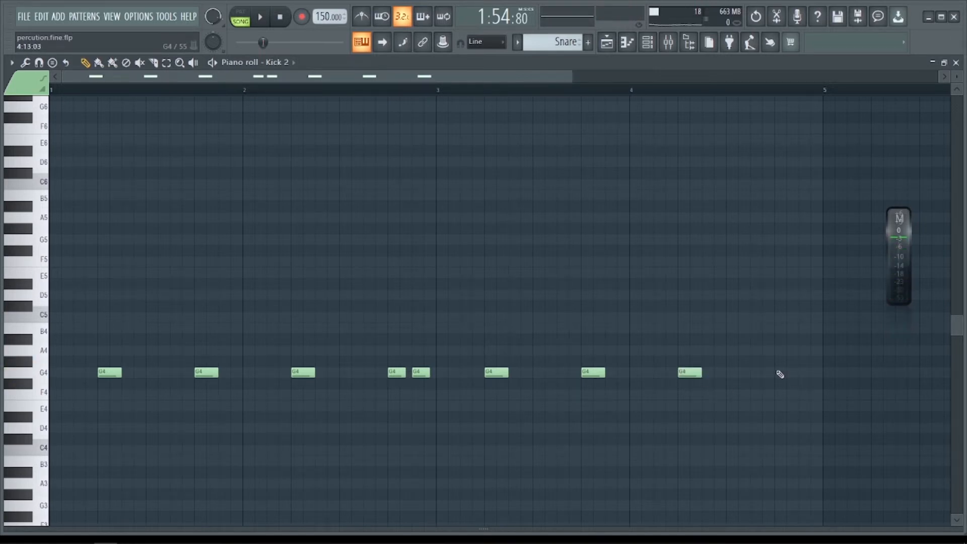
click(780, 374)
Play the Snare pattern and lower the Kick 2 channel volume in the channel rack while listening
key(space)
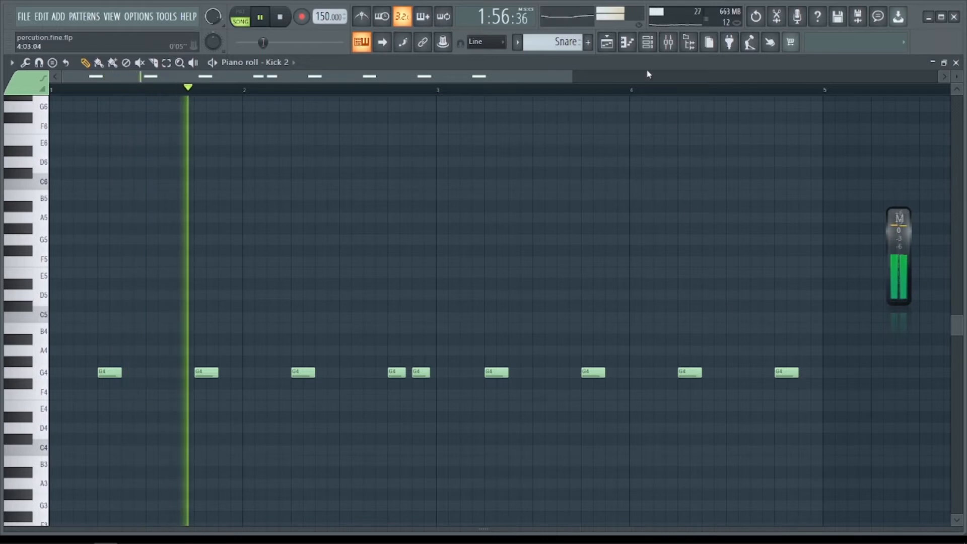
key(F6)
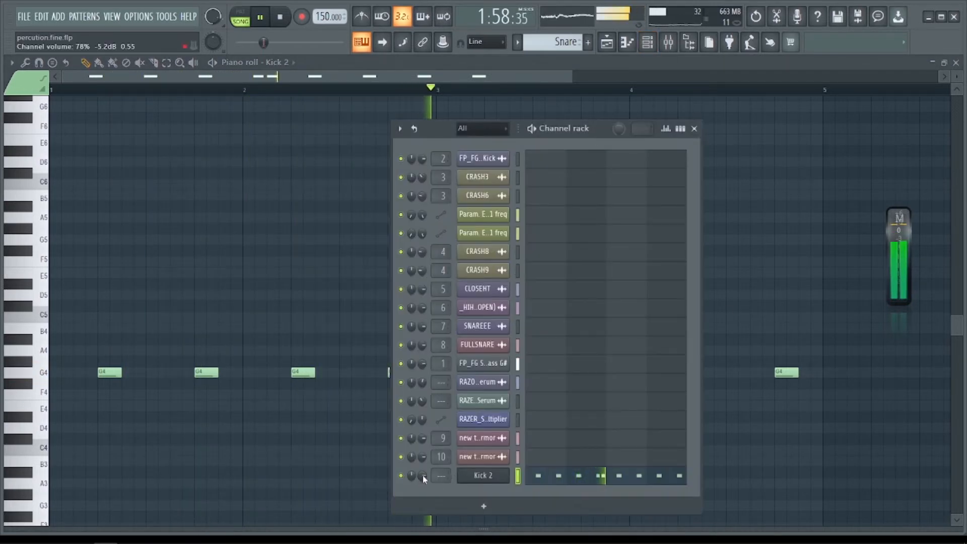
drag(422, 476, 422, 488)
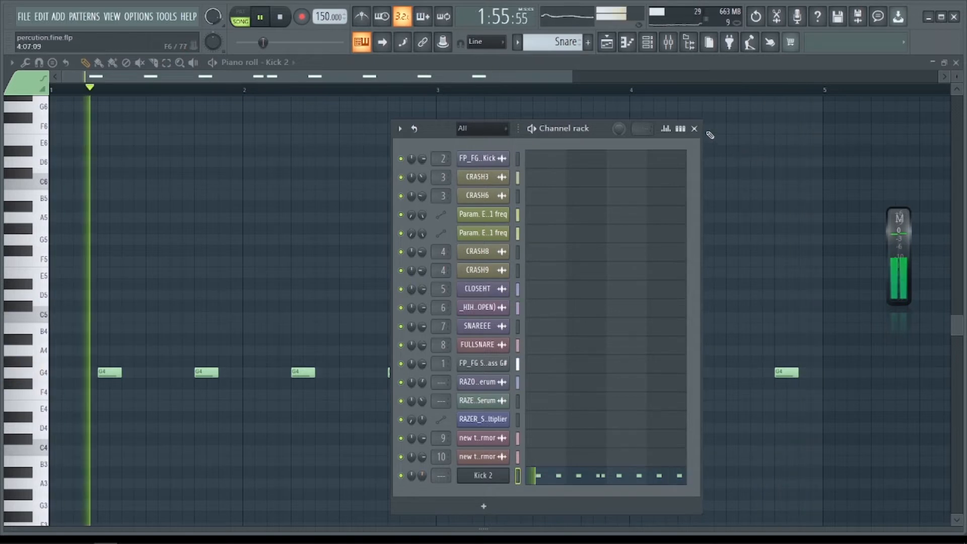
click(695, 128)
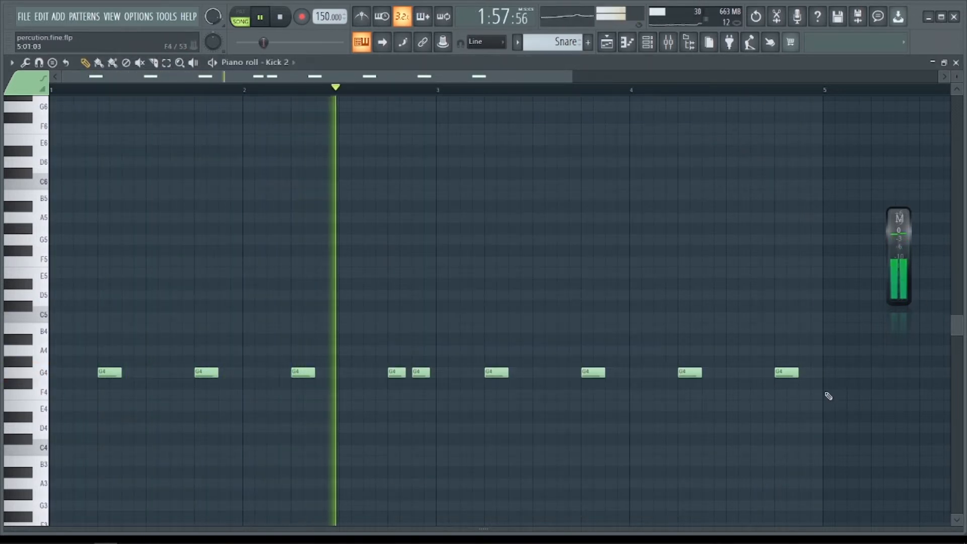
Shorten the last G4 note in bar 4 and add two short G4 notes after it up to the bar's end
scroll(829, 396, up, 3)
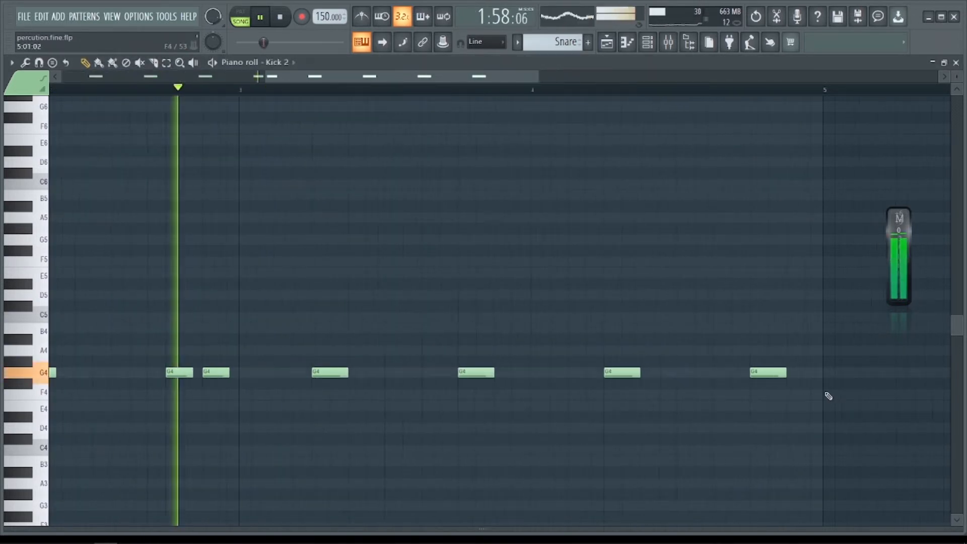
drag(762, 369, 729, 368)
click(765, 372)
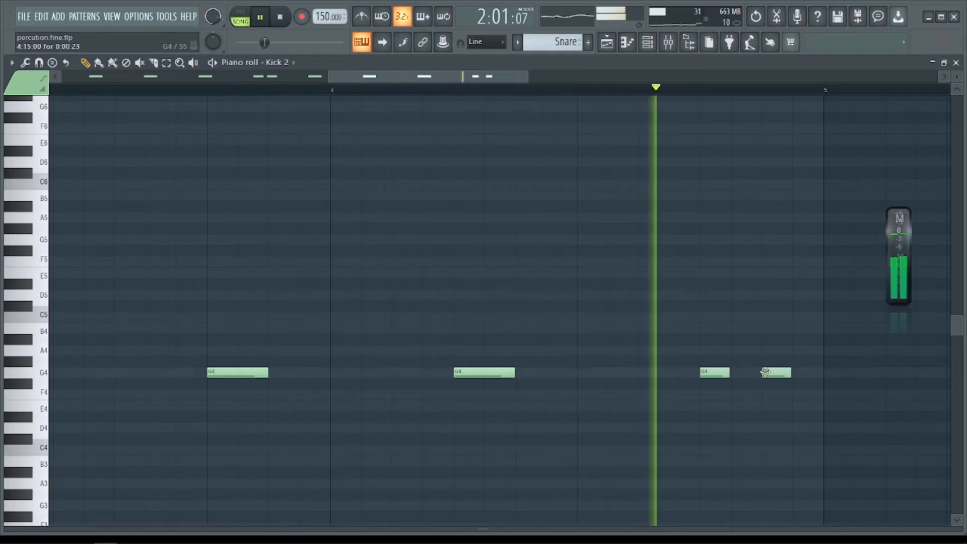
click(797, 375)
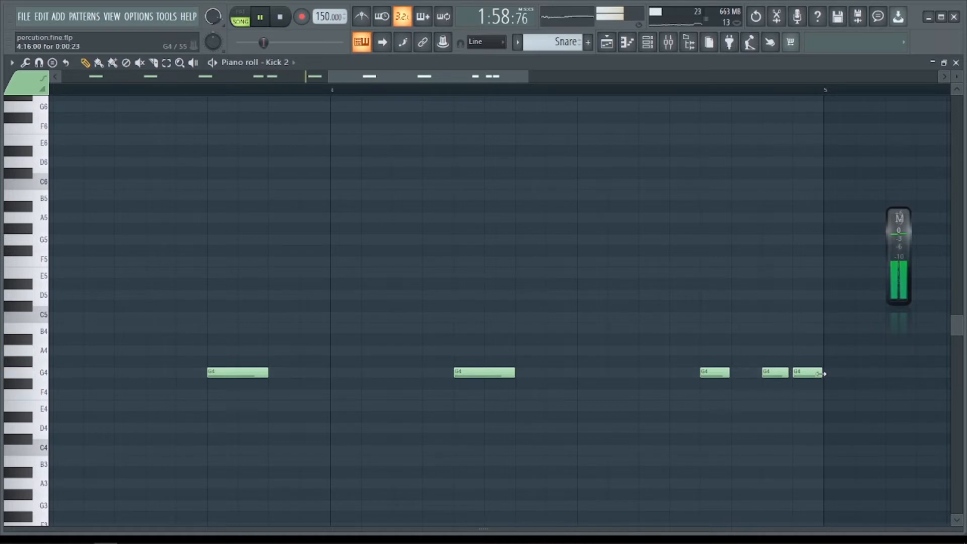
drag(821, 373, 815, 373)
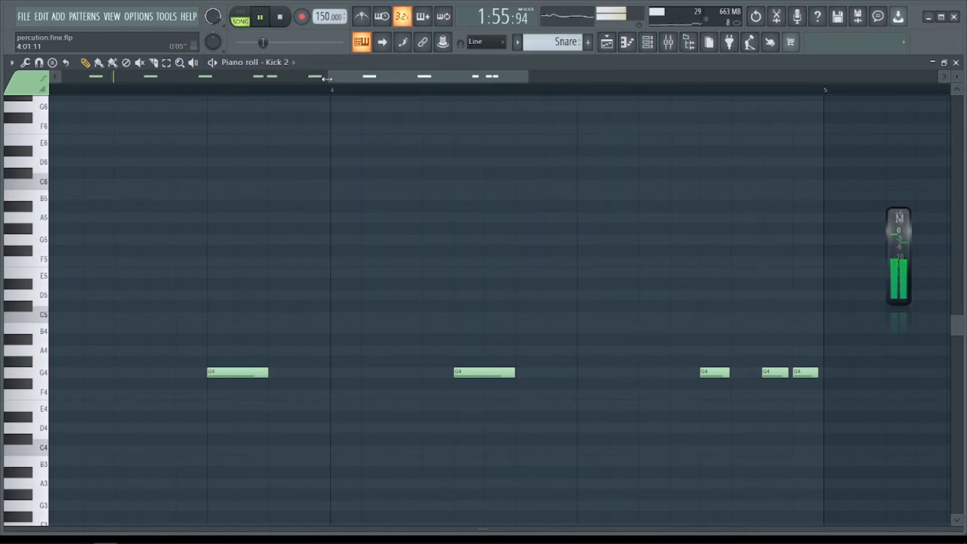
Slightly shorten the three long G4 notes in bars 3 and 4 and the first three notes in bars 1 and 2
drag(326, 79, 61, 78)
drag(792, 346, 486, 424)
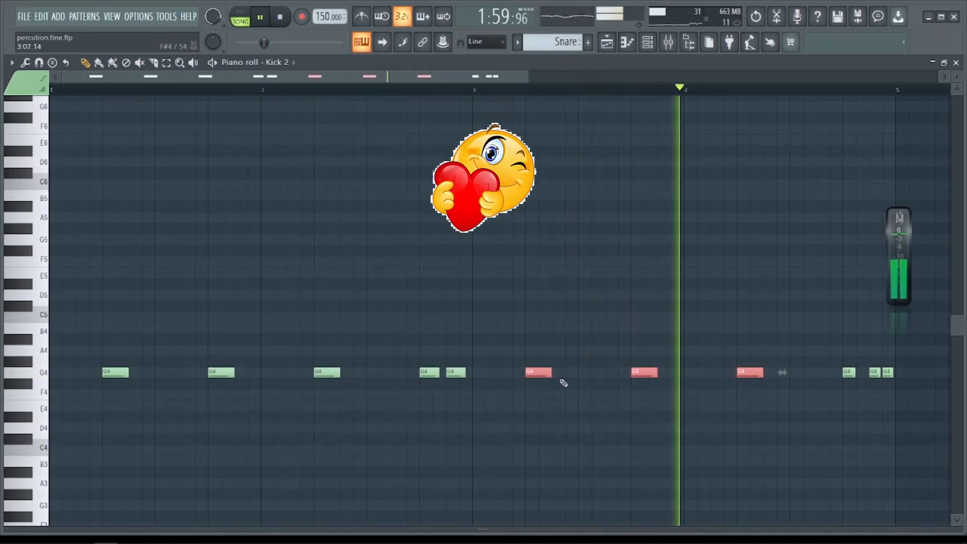
drag(550, 371, 546, 371)
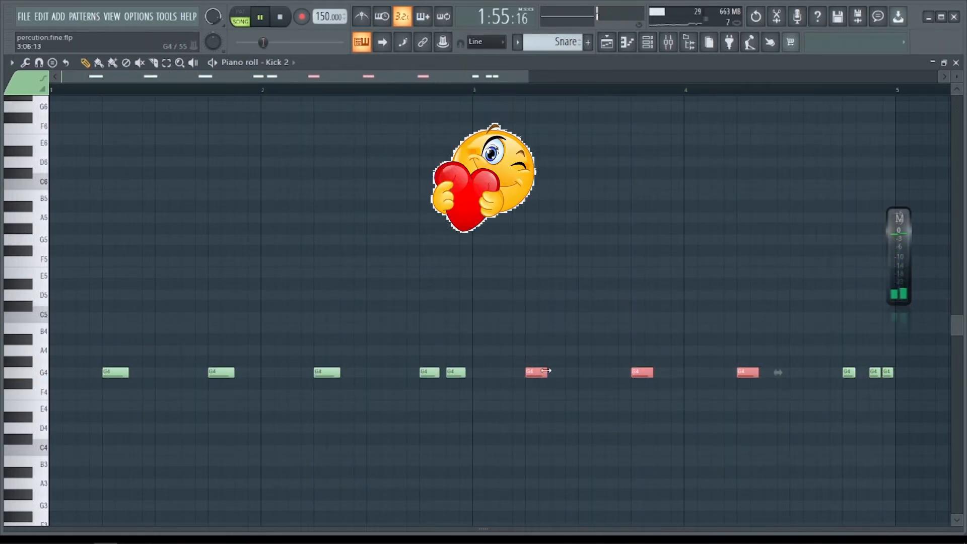
drag(358, 346, 47, 399)
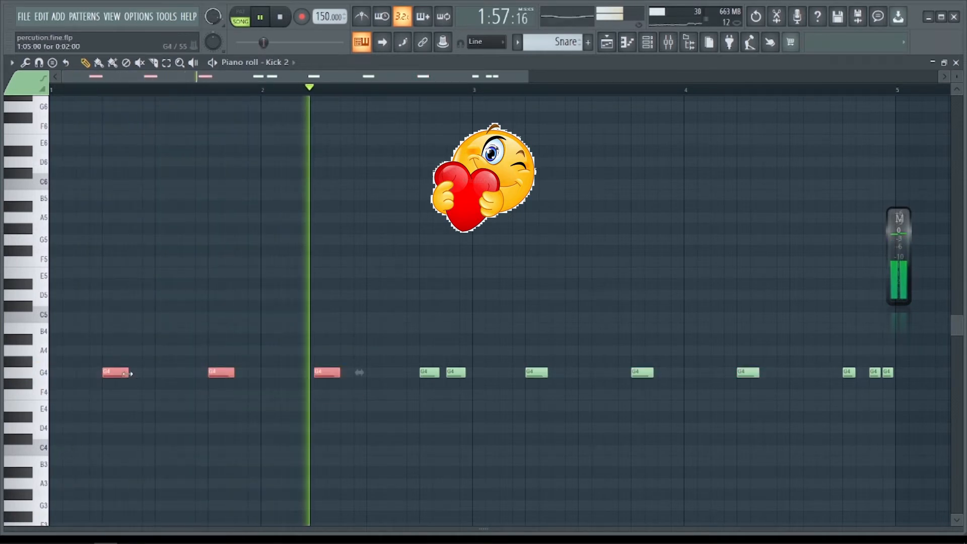
drag(130, 373, 127, 373)
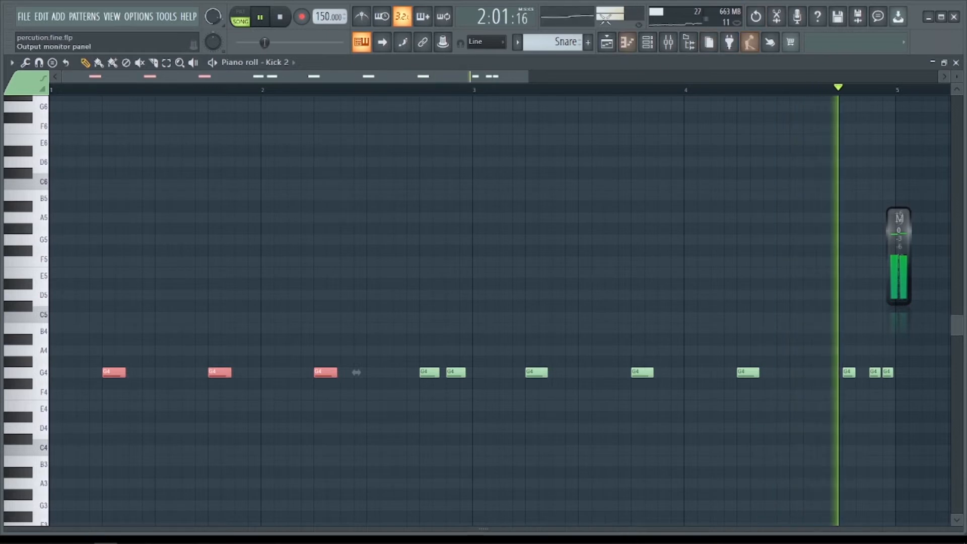
Open the Kick 2 synth from the channel rack over the playlist and switch its distortion type to Wave
click(607, 42)
click(648, 43)
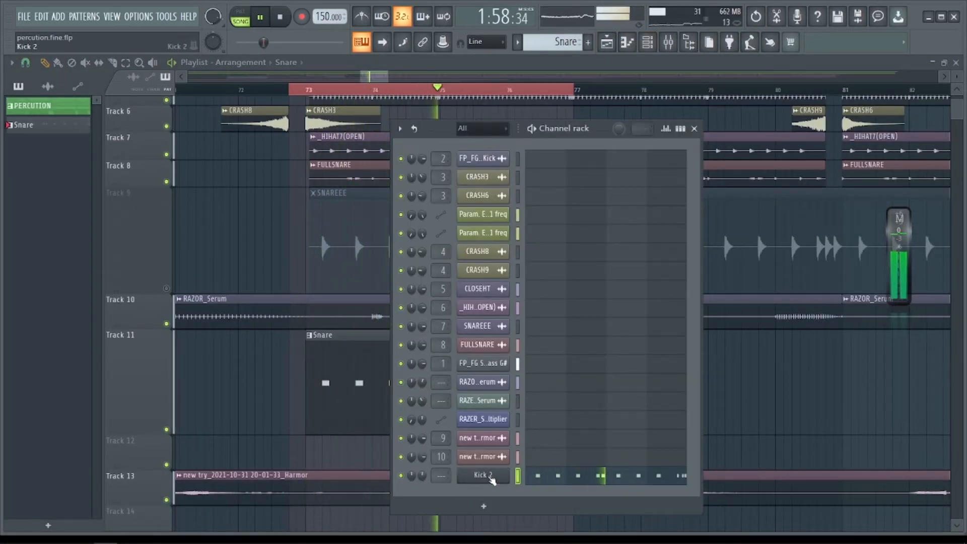
click(484, 475)
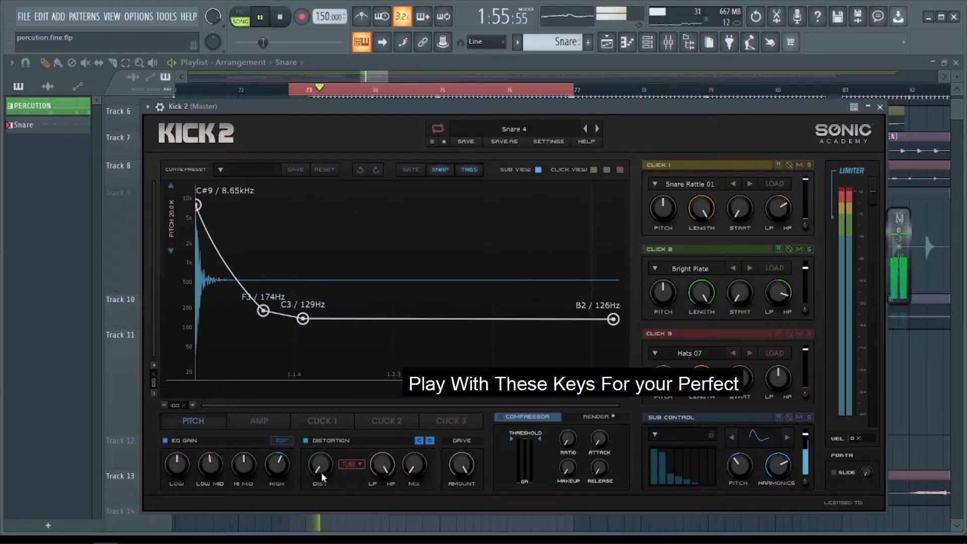
click(352, 464)
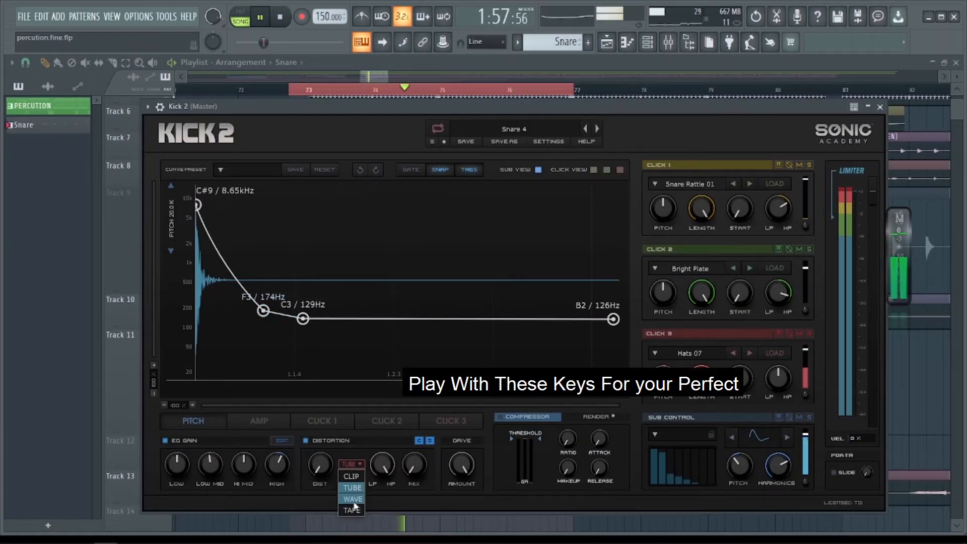
click(355, 498)
Set the distortion amount to about 16.8 % and its mix to 27.3 %, and turn the LP/HP filter back towards the middle
drag(318, 468, 313, 470)
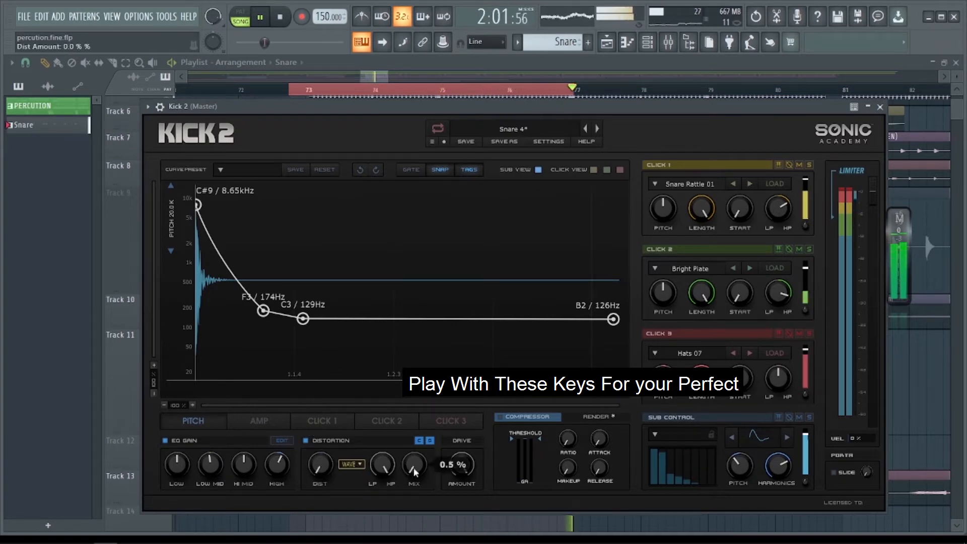
drag(413, 467, 407, 402)
drag(320, 468, 336, 348)
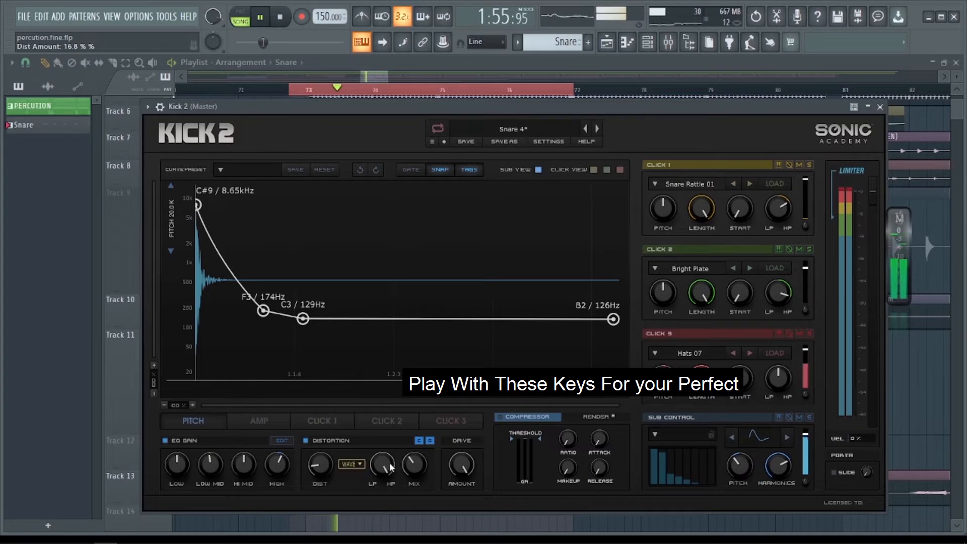
mouse_move(390, 467)
mouse_down()
mouse_move(391, 458)
mouse_move(384, 476)
mouse_up()
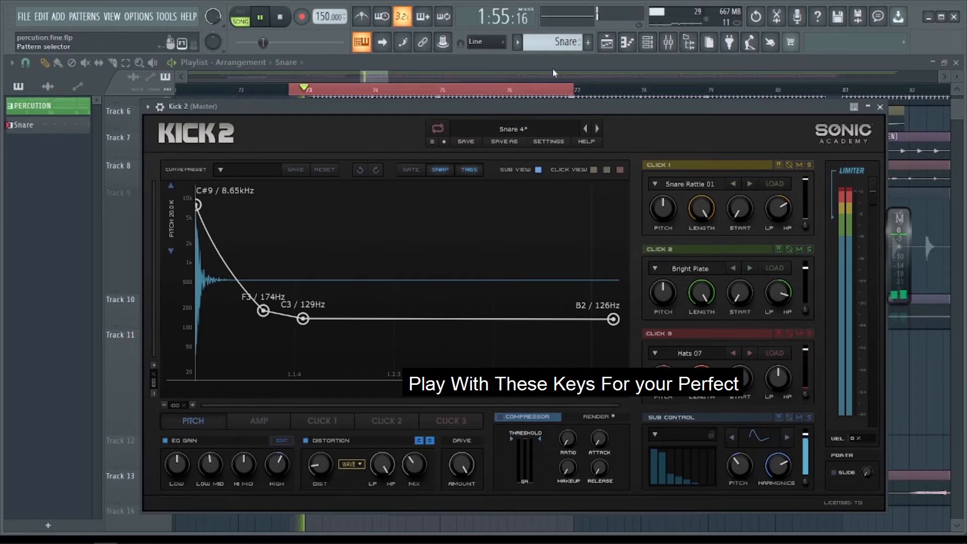
drag(384, 469, 415, 484)
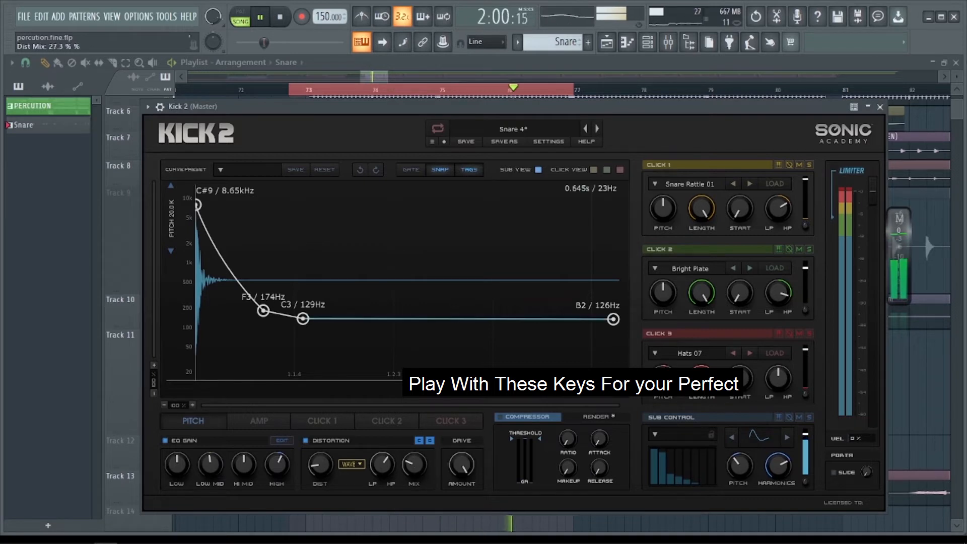
Audition the click layers in solo and replace the click 3 sample with Noise 05 from the Noise category
click(809, 166)
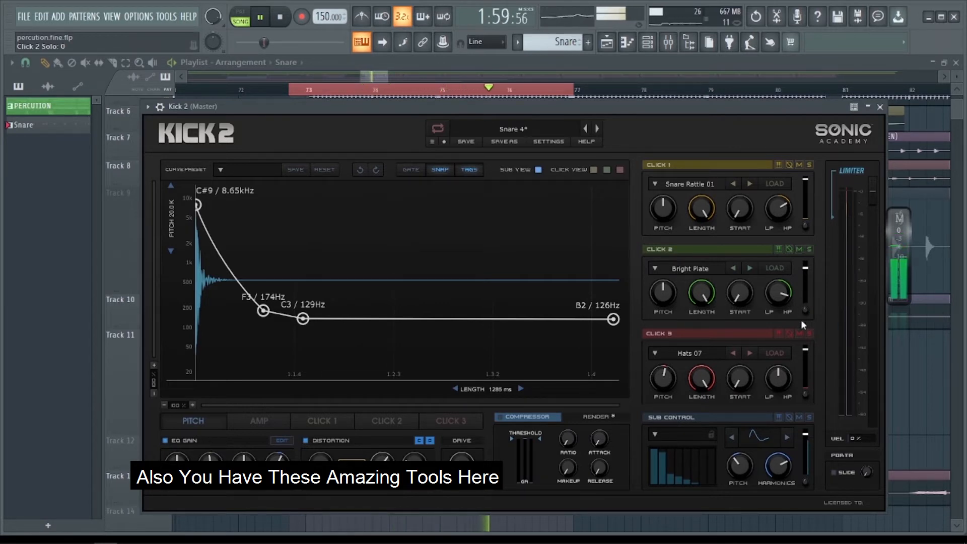
click(809, 334)
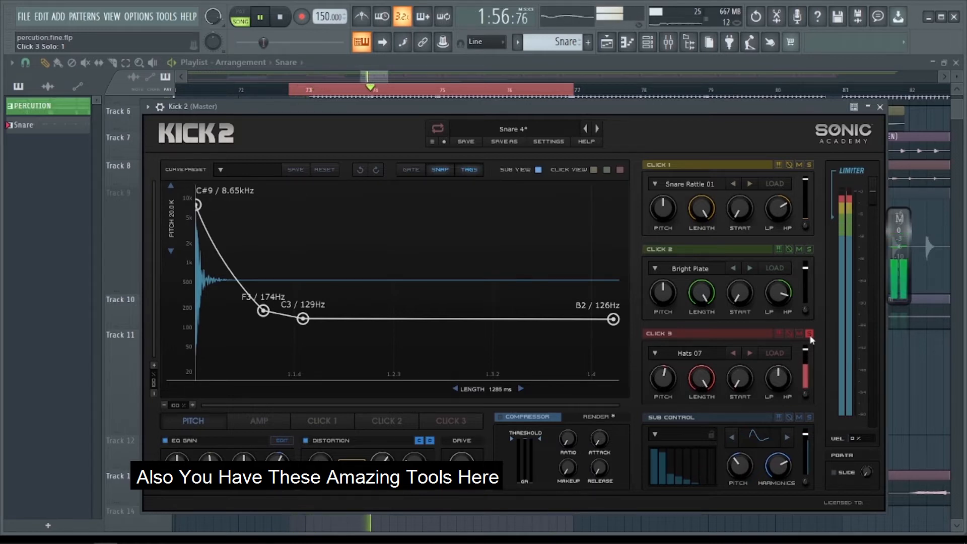
click(698, 352)
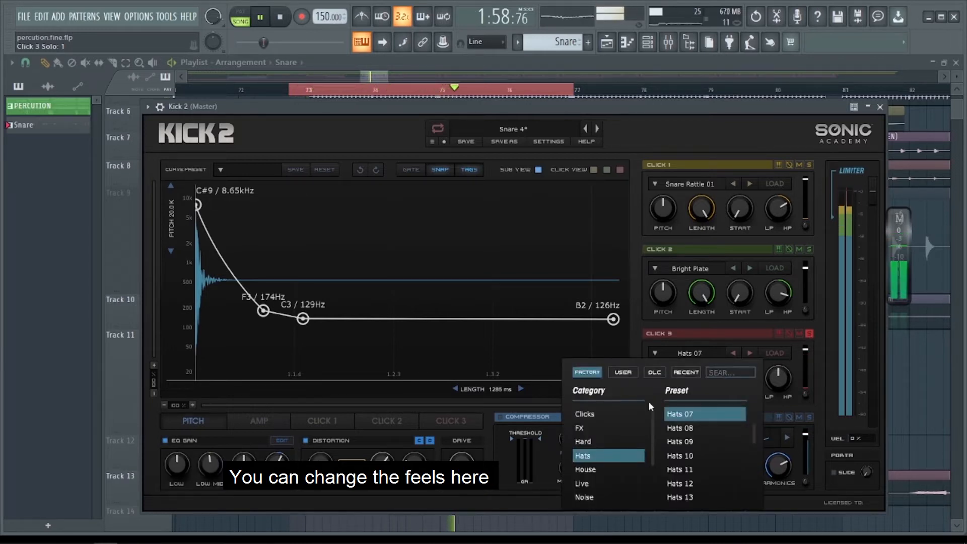
click(588, 494)
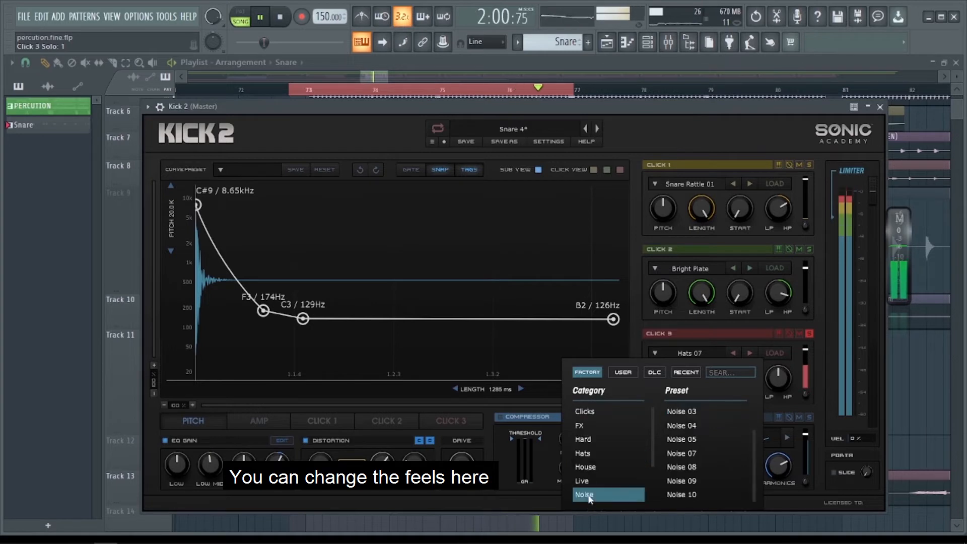
click(682, 441)
click(682, 446)
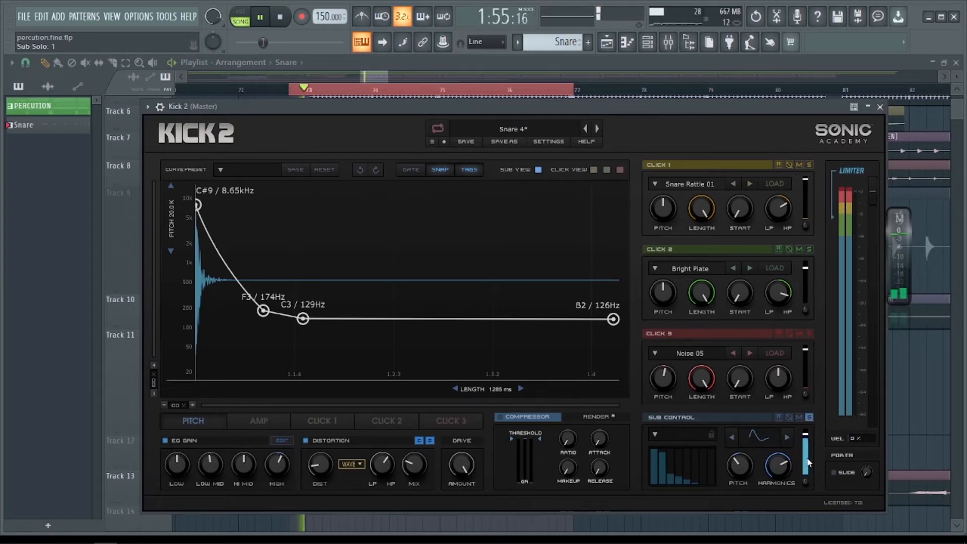
Redraw the sub control's harmonic bars into an uneven shape and set the drive amount to 62.8 %
mouse_move(653, 456)
mouse_down()
mouse_move(657, 491)
mouse_move(660, 454)
mouse_up()
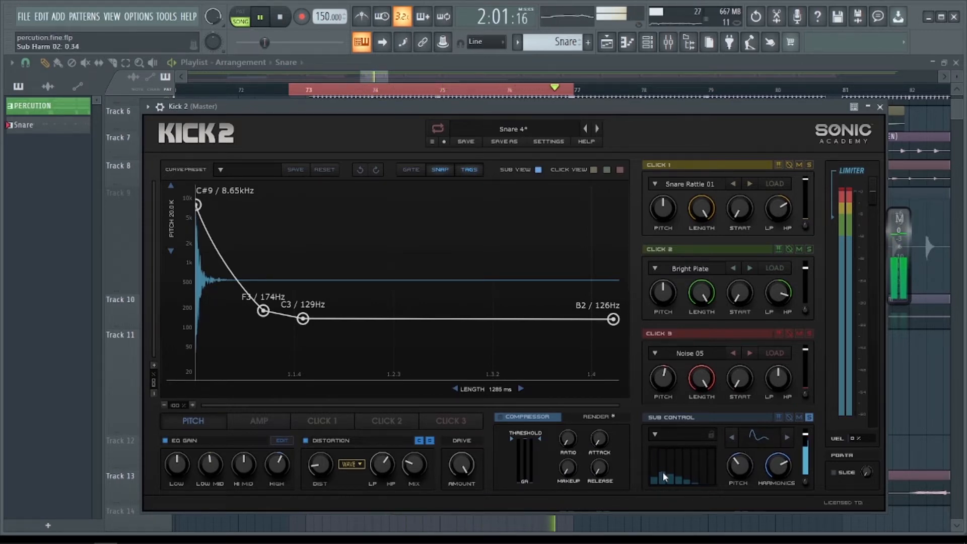
mouse_move(671, 446)
mouse_down()
mouse_move(673, 437)
mouse_move(672, 465)
mouse_move(651, 452)
mouse_move(654, 480)
mouse_move(663, 452)
mouse_move(663, 464)
mouse_move(675, 454)
mouse_move(691, 471)
mouse_up()
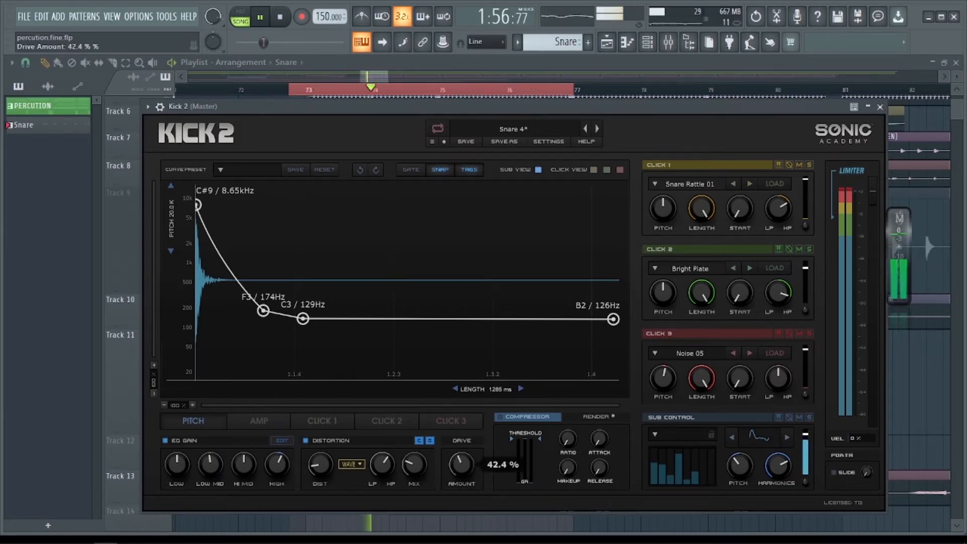
mouse_move(458, 469)
mouse_down()
mouse_move(449, 355)
mouse_move(451, 471)
mouse_up()
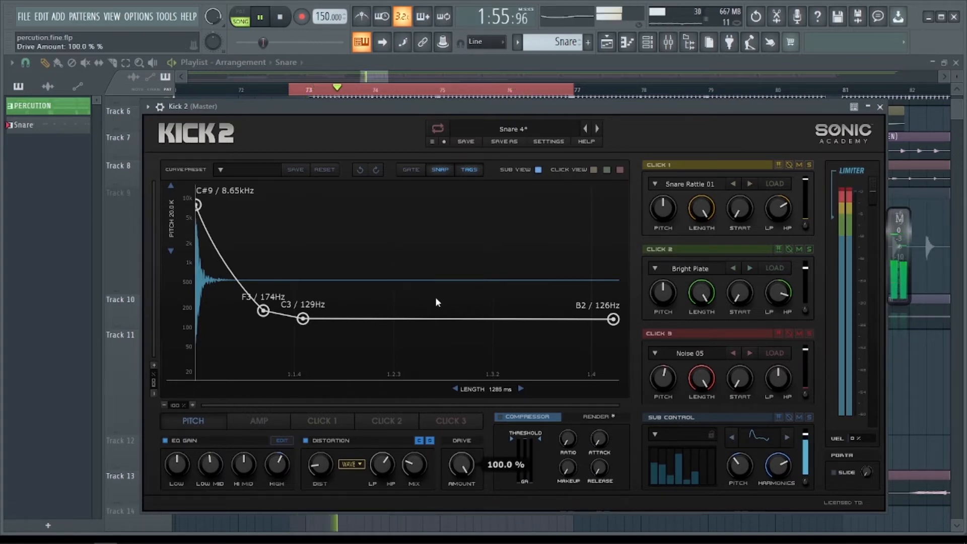
drag(436, 299, 427, 406)
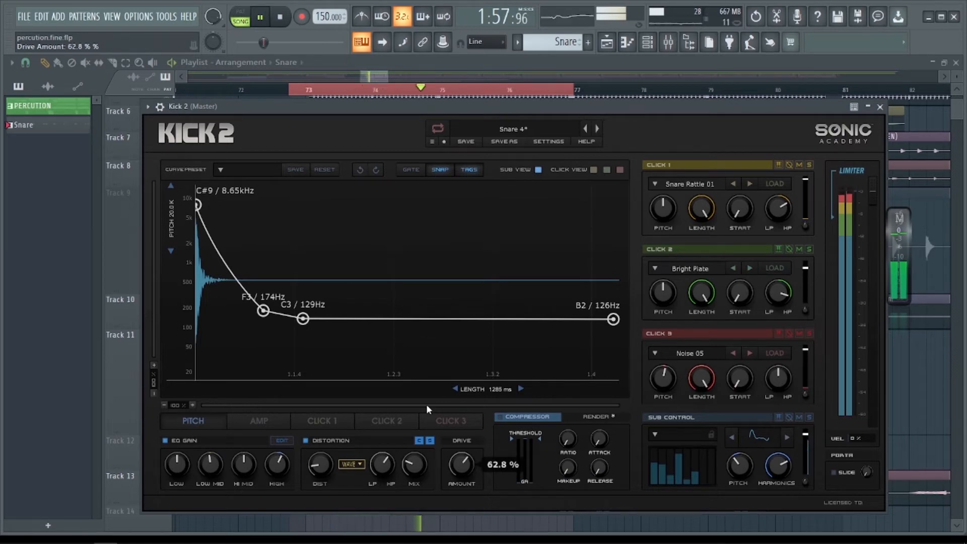
Lower the distortion amount slightly and turn the distortion's LP/HP filter further towards high-pass
mouse_move(317, 462)
mouse_down()
mouse_move(325, 491)
mouse_move(348, 505)
mouse_move(311, 470)
mouse_up()
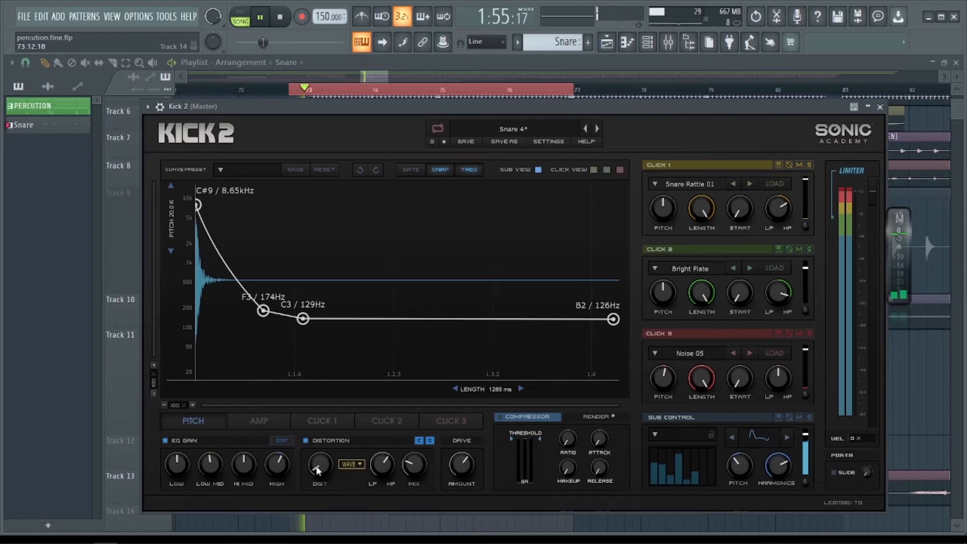
mouse_move(332, 500)
mouse_down()
mouse_move(304, 356)
mouse_move(323, 509)
mouse_up()
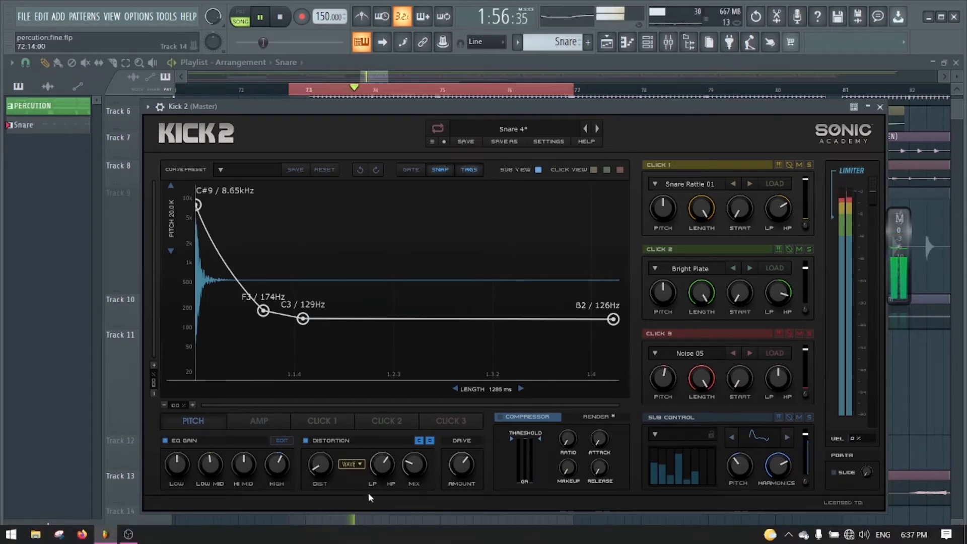
drag(382, 468, 377, 422)
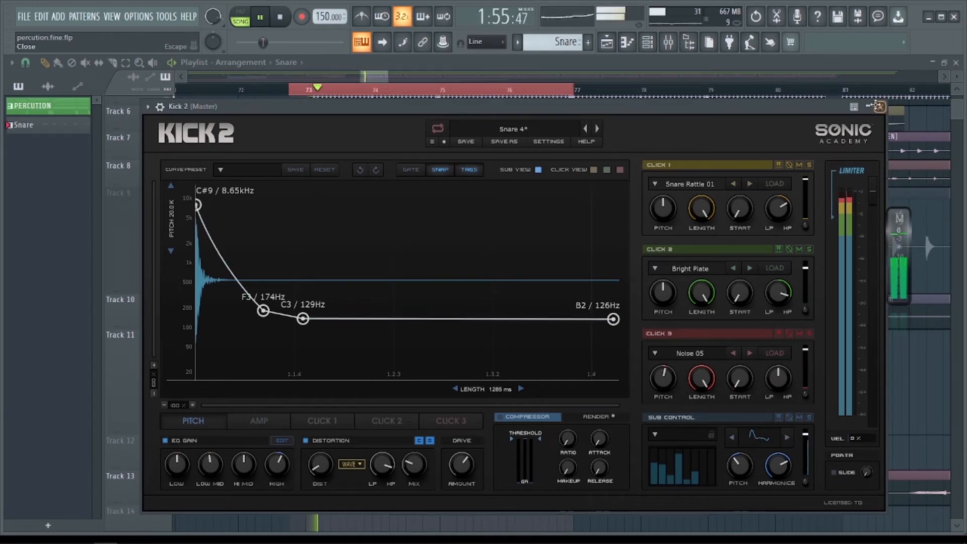
Close the synth window, reopen Kick 2 from the channel rack and route its channel to the free mixer track 11
click(879, 106)
click(363, 383)
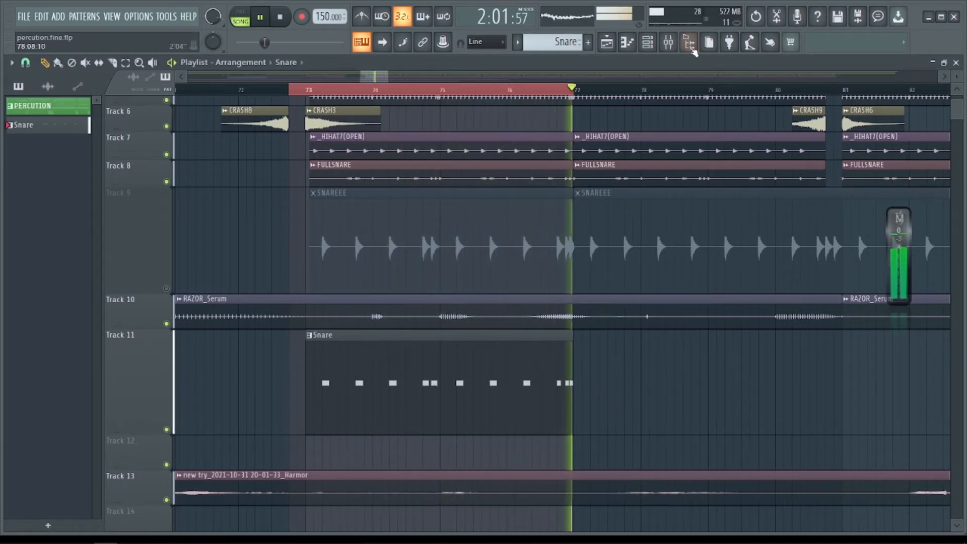
click(669, 44)
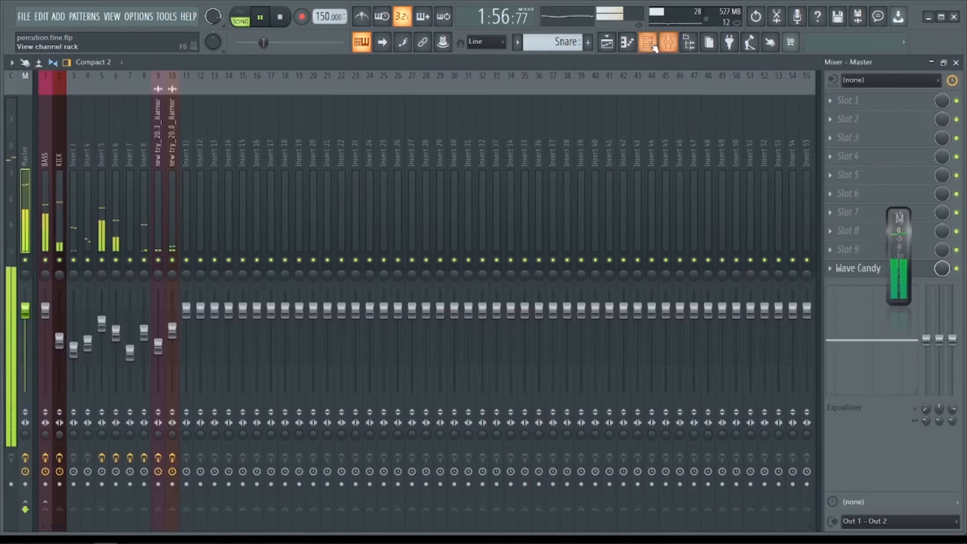
click(651, 44)
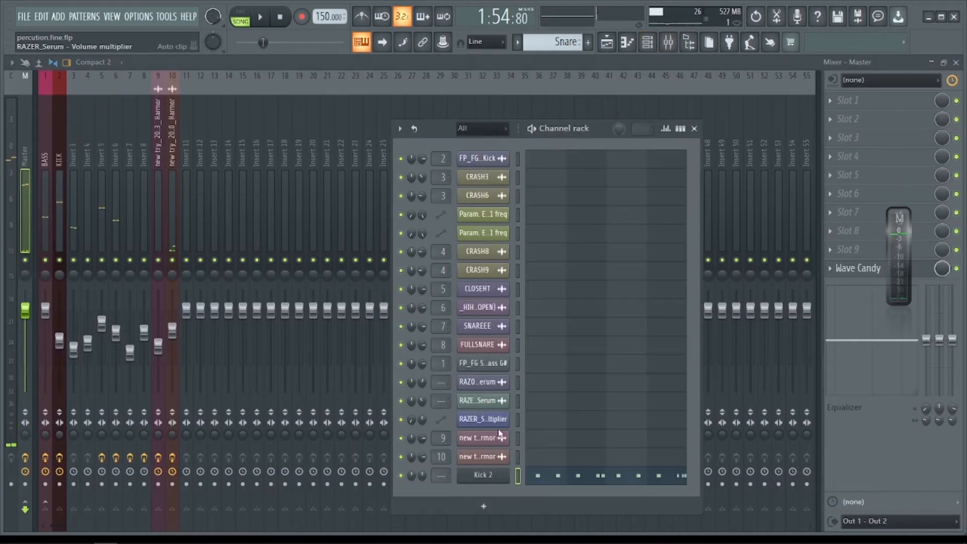
click(493, 472)
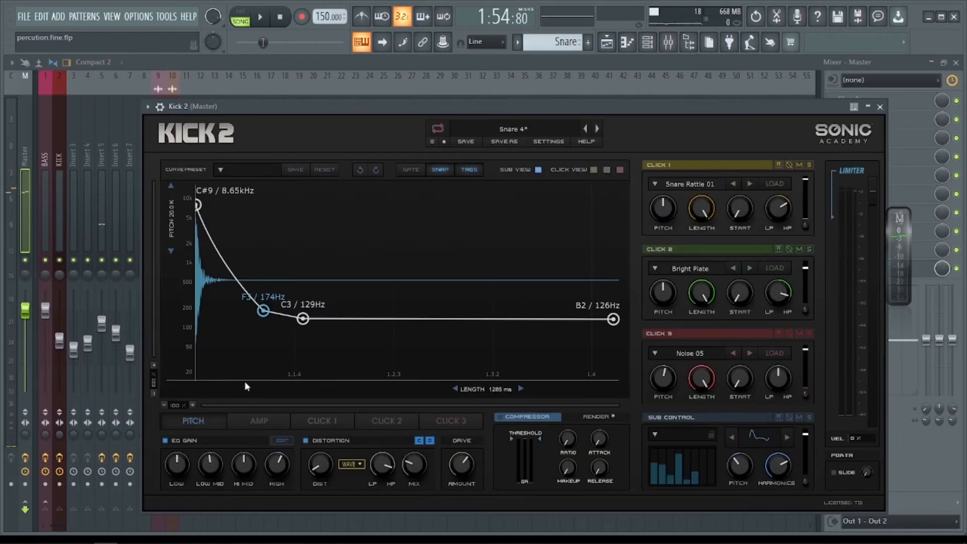
click(148, 107)
click(320, 150)
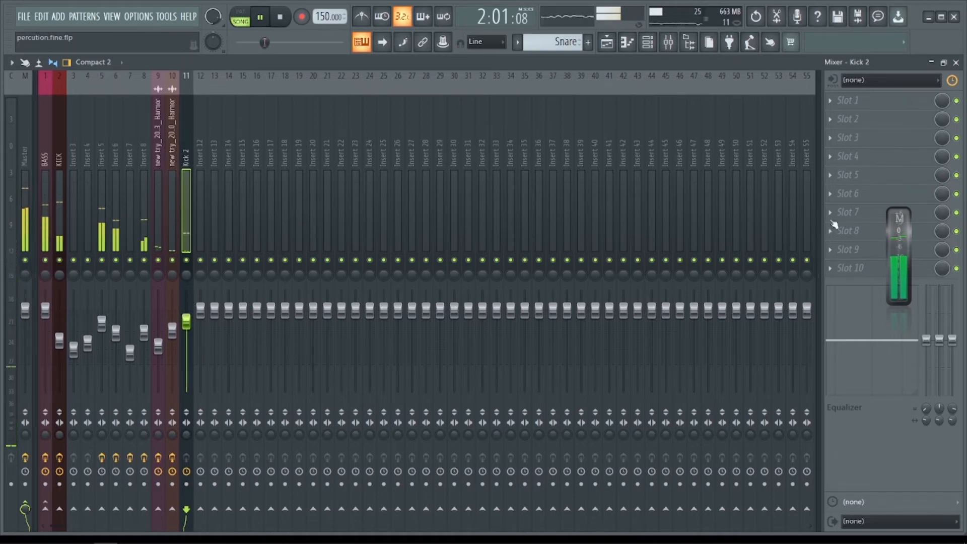
Load FabFilter Pro-Q 3 in slot 3 of the Kick 2 mixer track and create a 24 dB/oct low cut at about 791 Hz
click(857, 136)
click(462, 282)
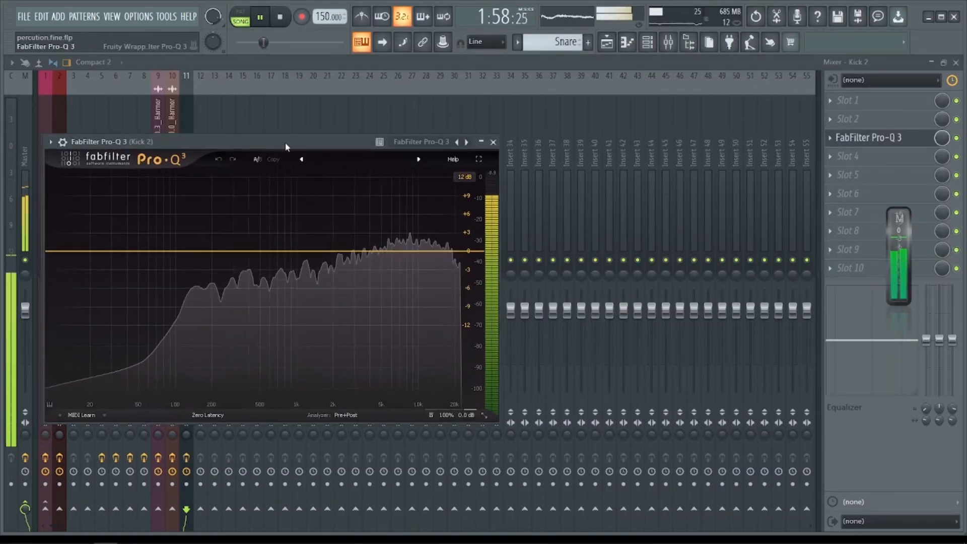
click(462, 271)
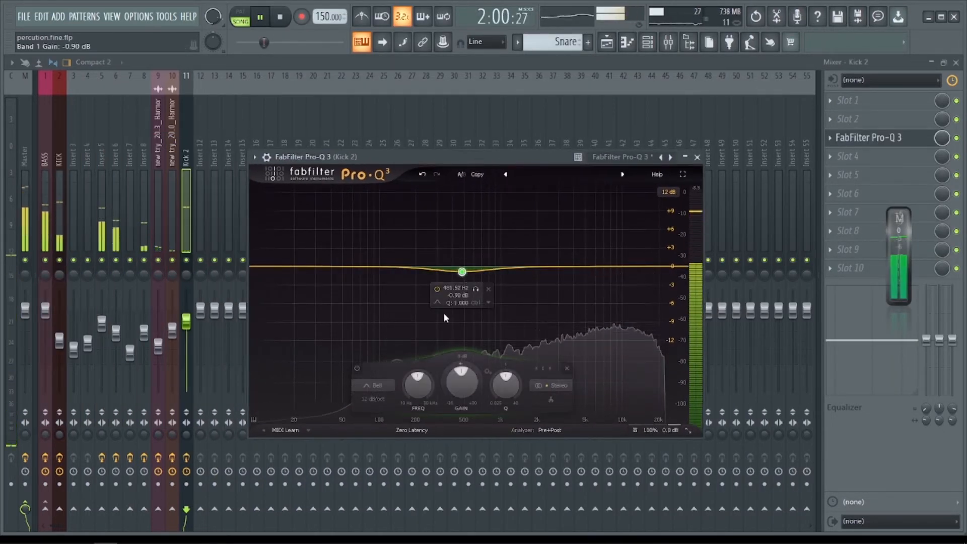
click(461, 312)
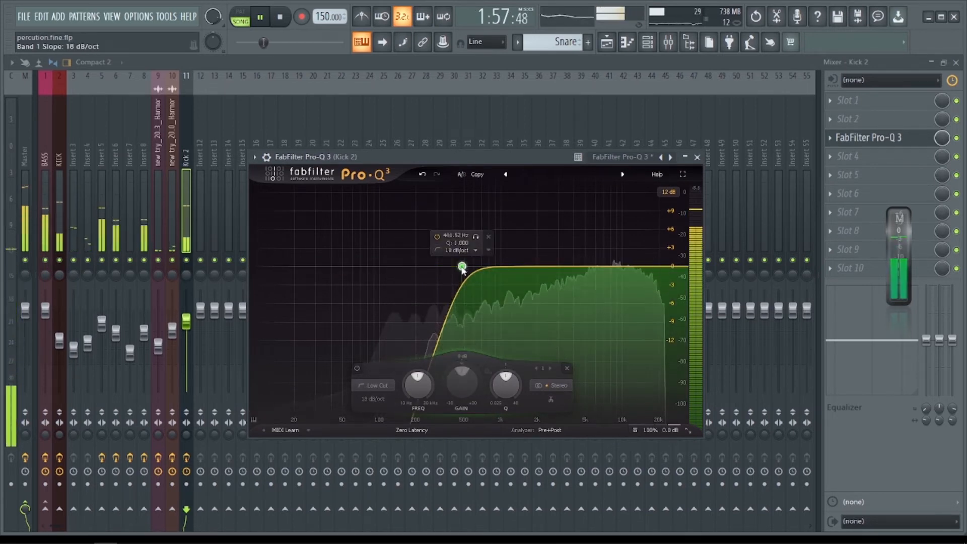
drag(462, 269, 488, 269)
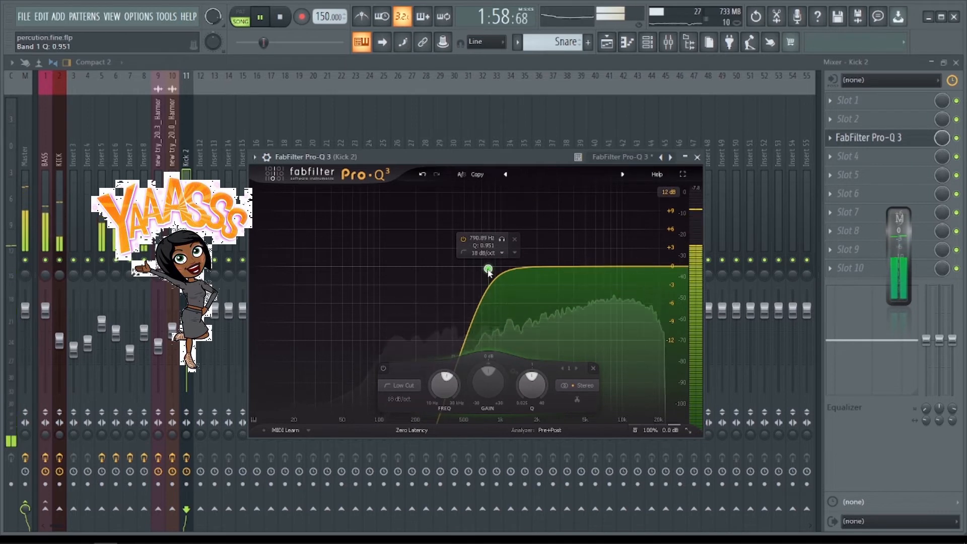
scroll(488, 271, up, 1)
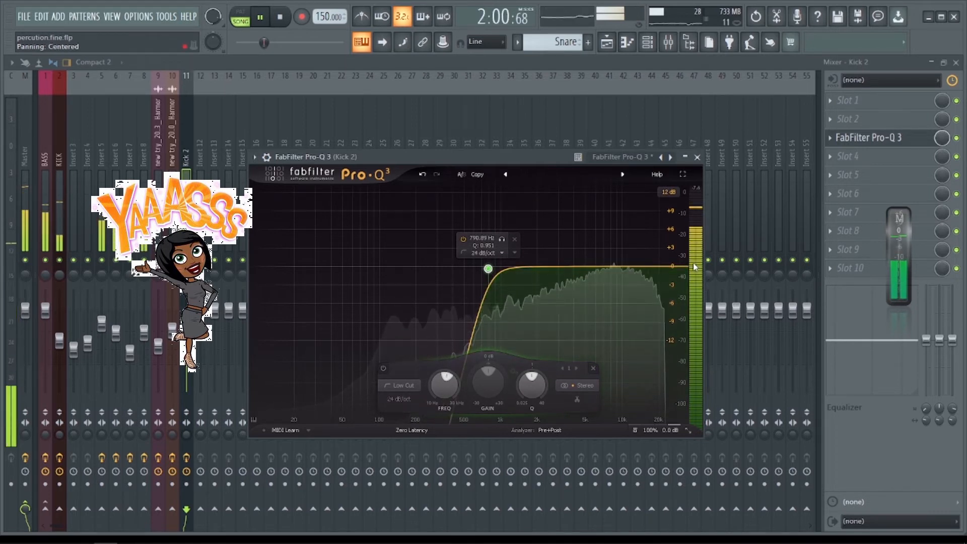
click(697, 157)
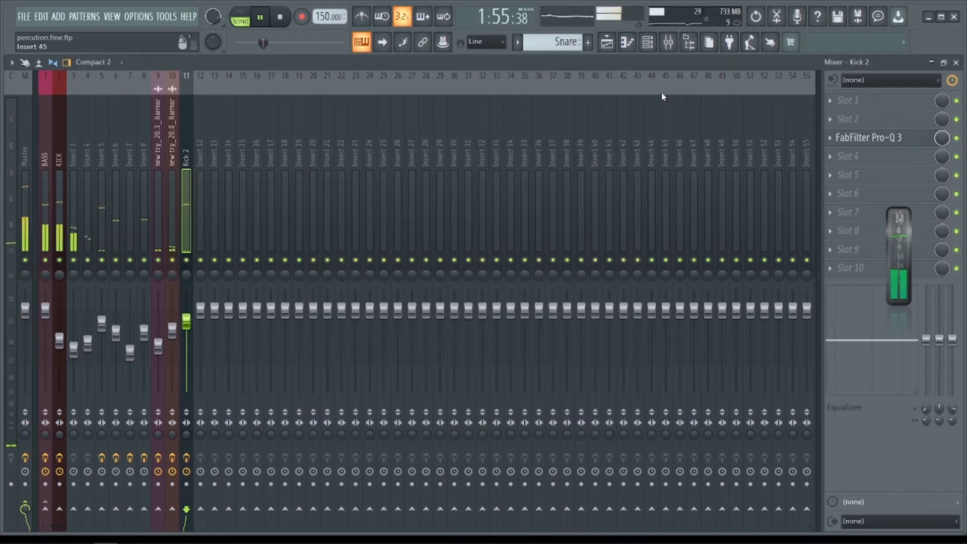
Extend the Snare clip on Track 11 to bar 81 and compare playback with that track muted and unmuted
click(612, 50)
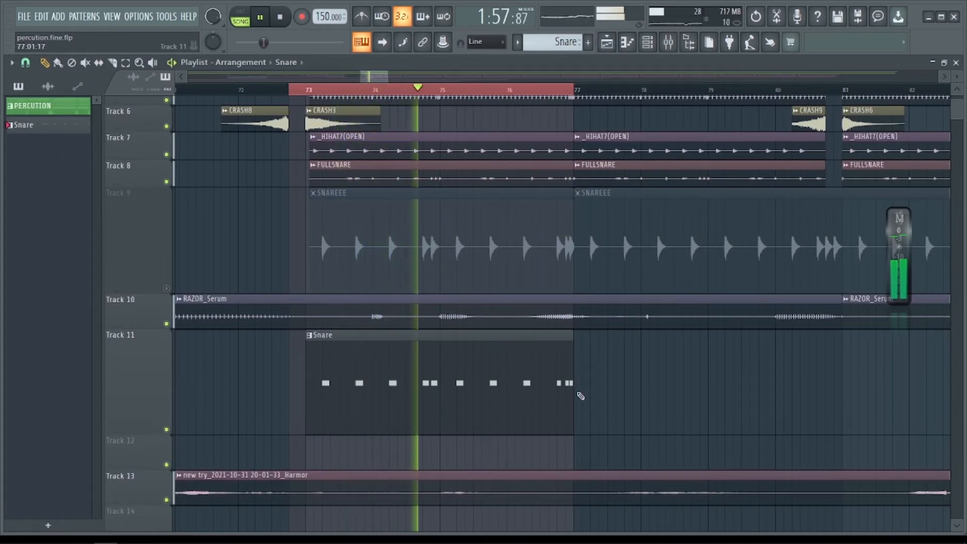
drag(573, 384, 836, 390)
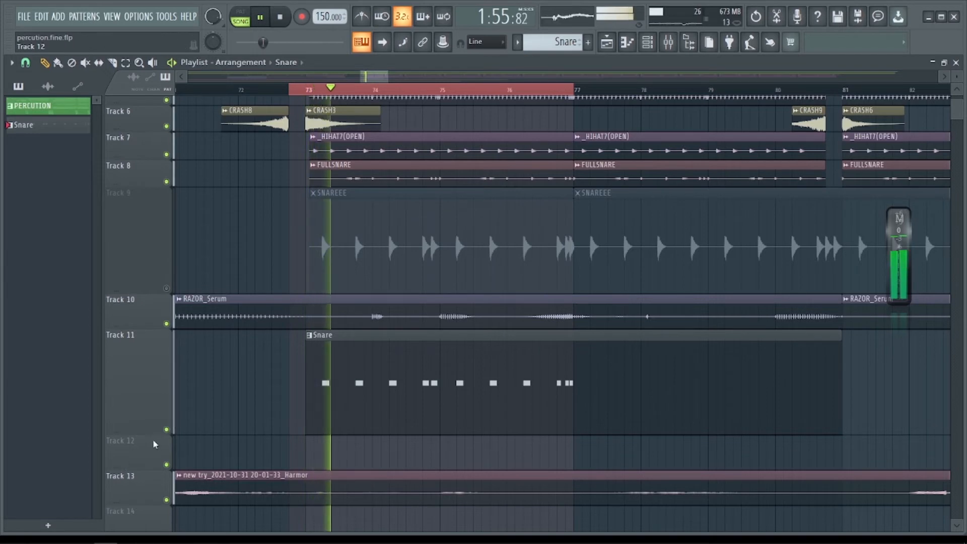
click(166, 429)
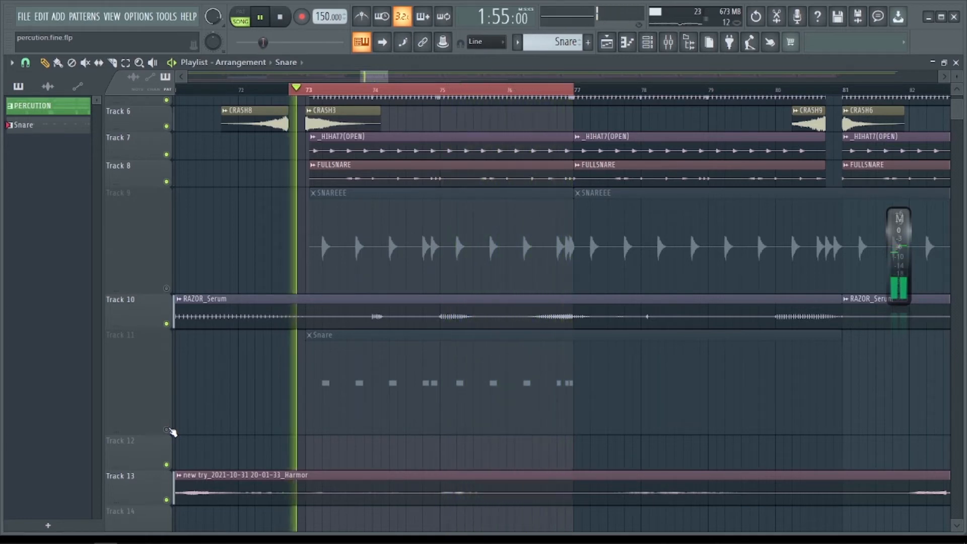
key(space)
click(167, 430)
key(space)
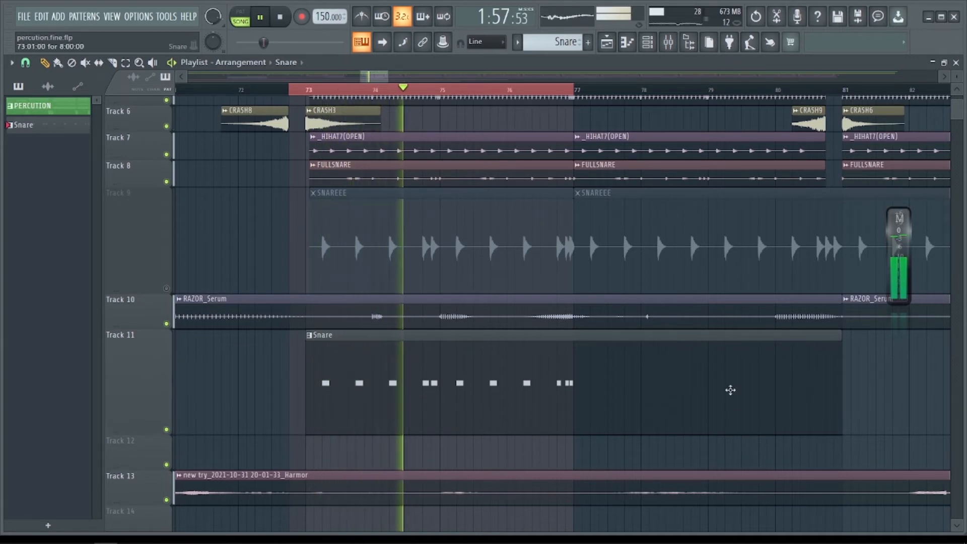
Continue the Kick 2 piano roll part with G4 notes on beats 2 and 4 of bars 5 to 8, duplicating the first four
double_click(685, 360)
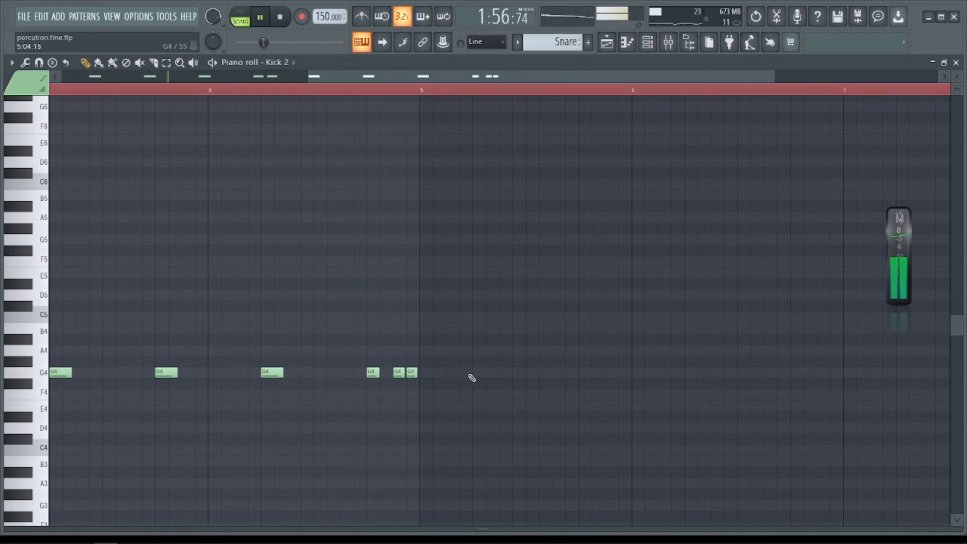
click(474, 373)
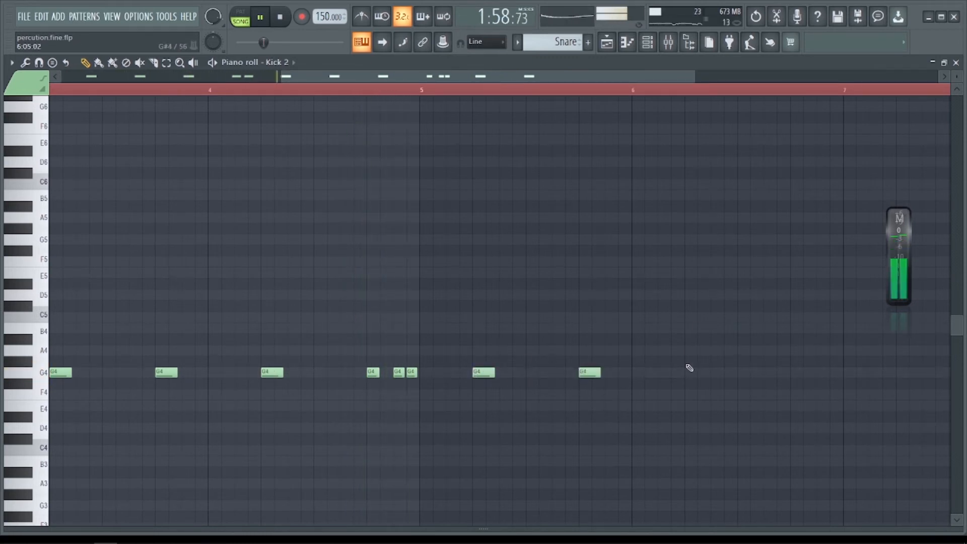
click(687, 373)
click(796, 374)
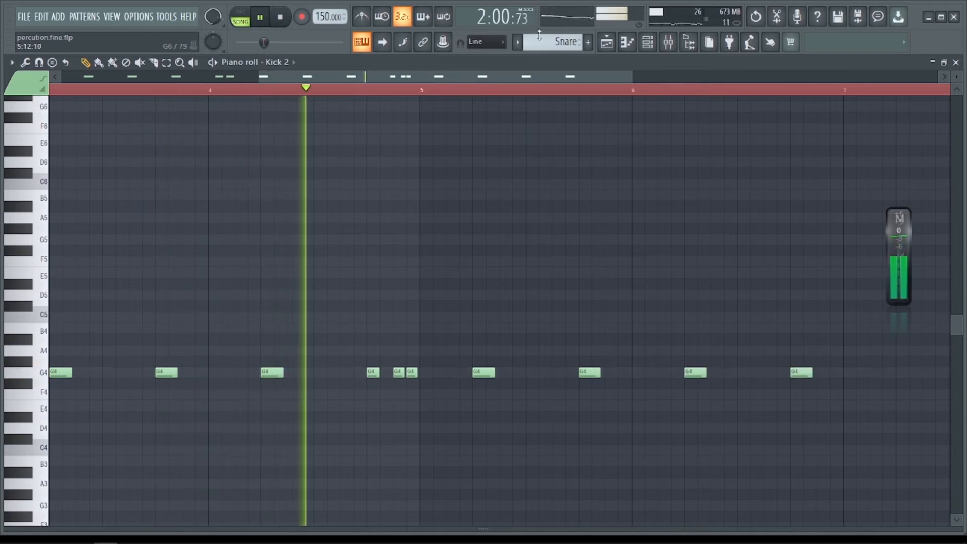
drag(574, 76, 628, 288)
drag(598, 324, 633, 372)
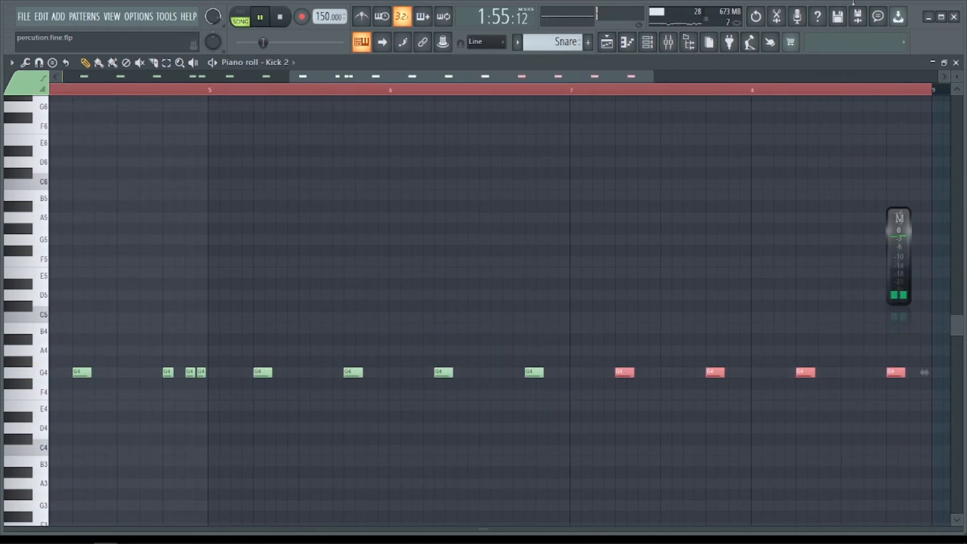
Set the playlist's time selection from 72:13:00 to 81:01:00 and deselect the clips
click(607, 42)
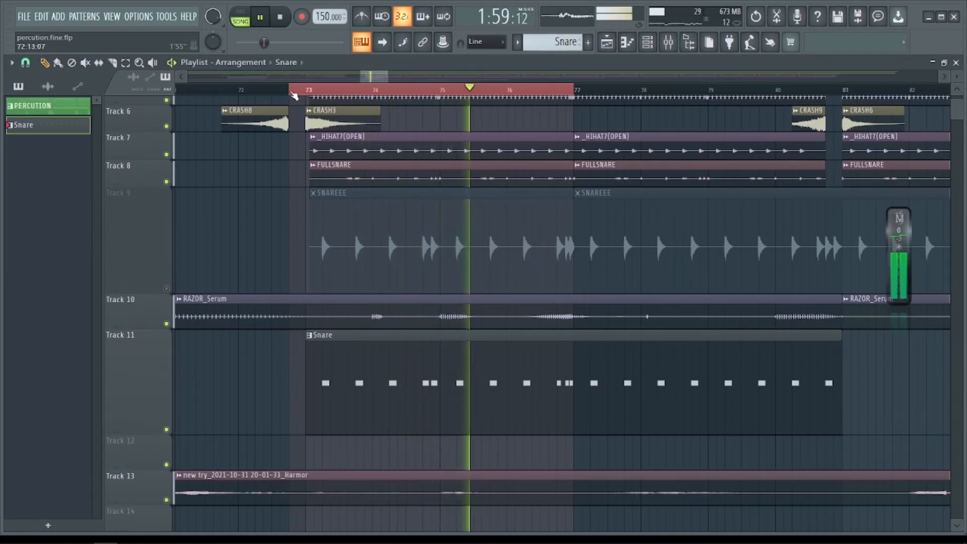
drag(296, 97, 845, 194)
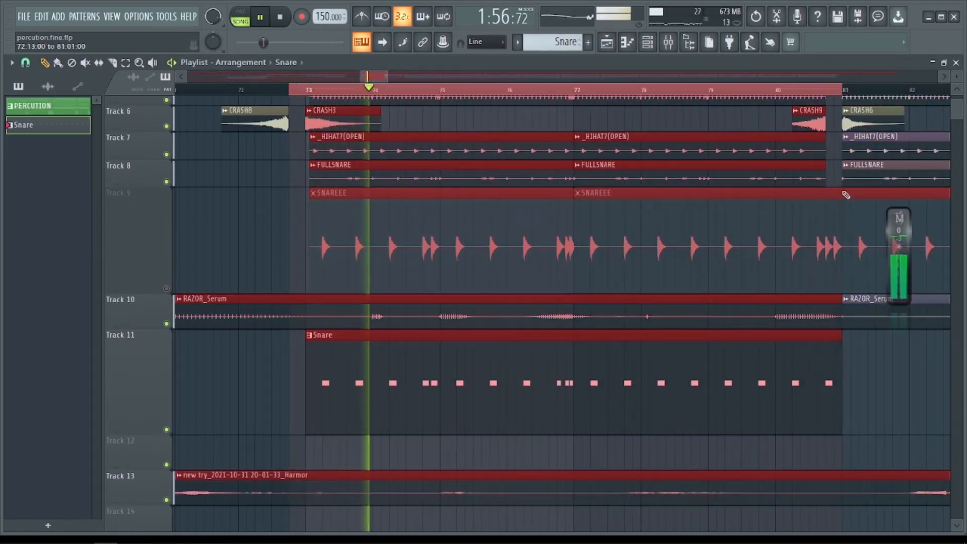
key(ctrl+d)
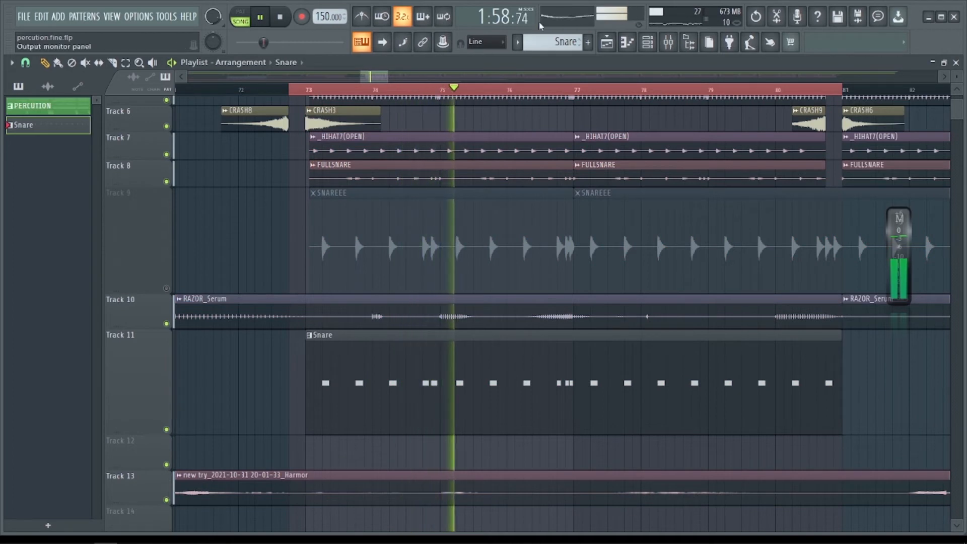
Add G4 fill notes in the middle of bar 8 and near the ends of bars 8 and 6, and return to the playlist
click(647, 42)
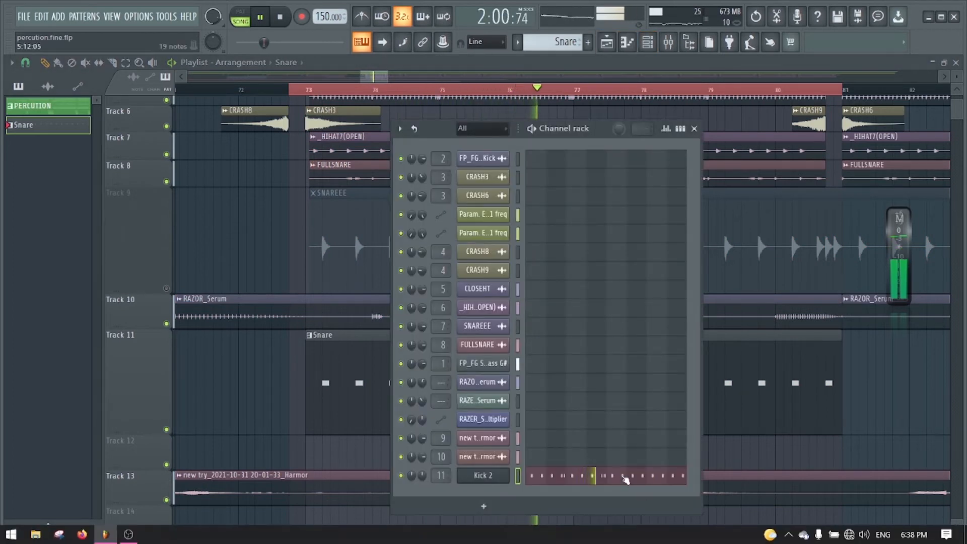
click(627, 476)
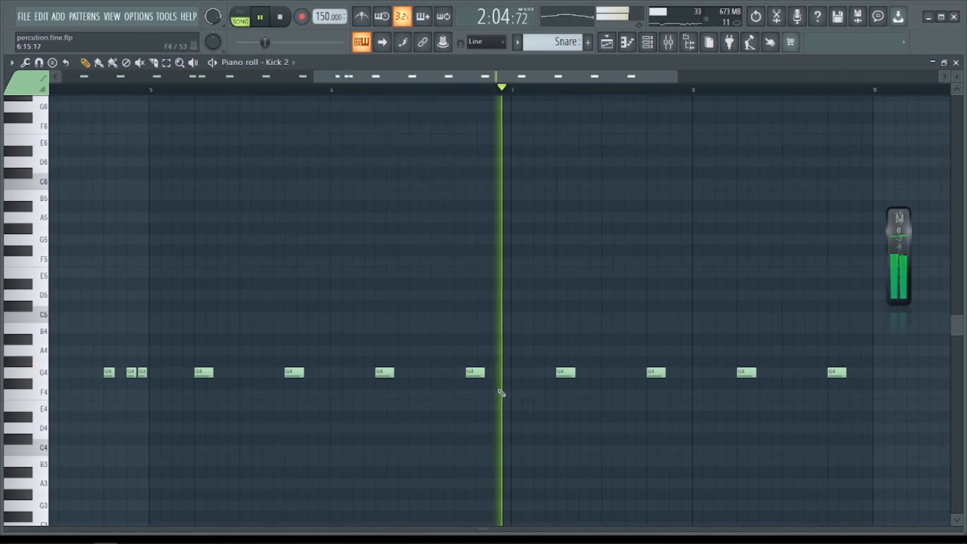
click(789, 373)
click(867, 373)
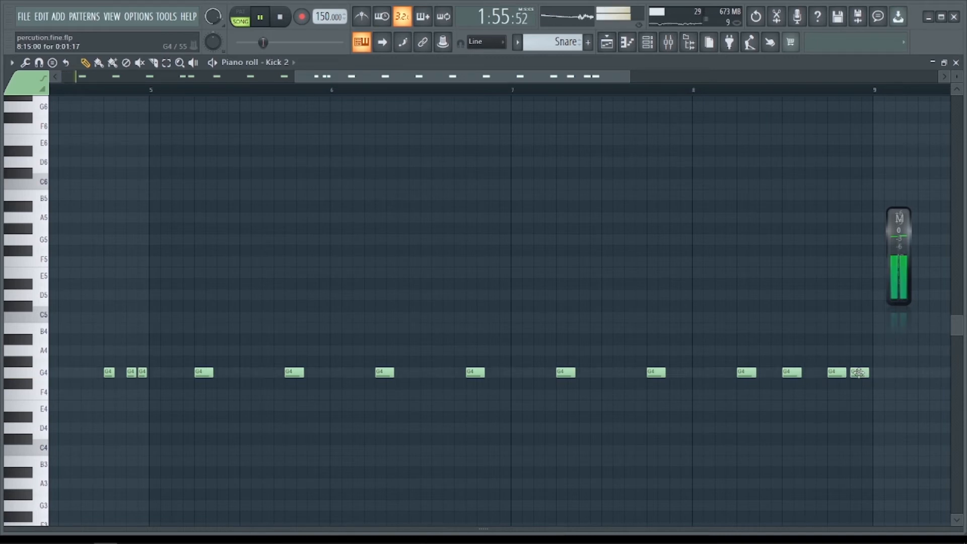
click(492, 372)
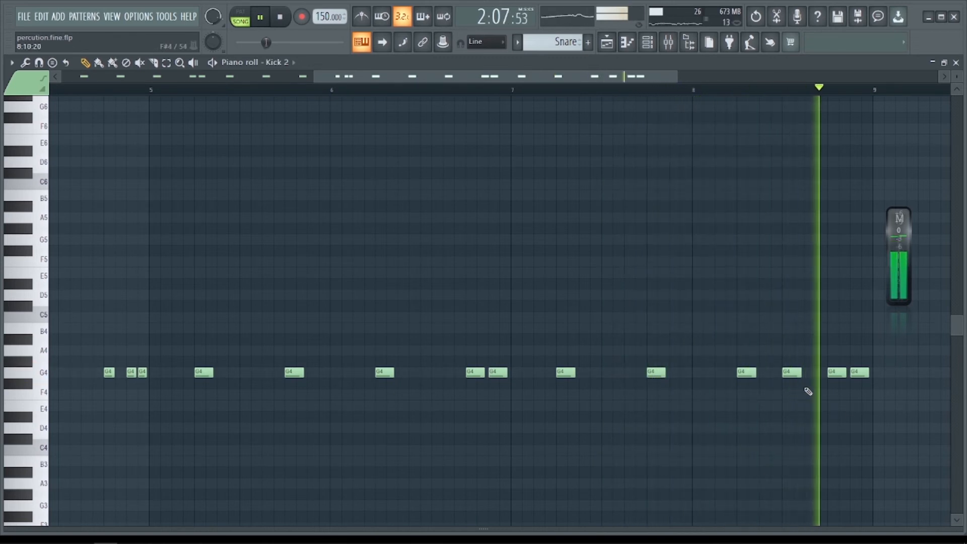
click(606, 44)
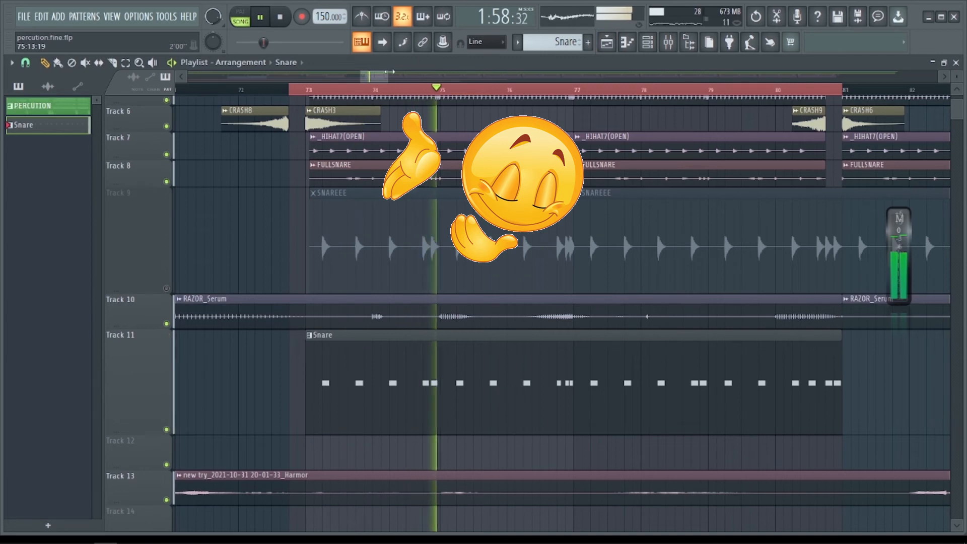
Enlarge the floating level meter and lower the soloed Kick 2 mixer track to 74 %, ending with the solo released
drag(381, 77, 384, 78)
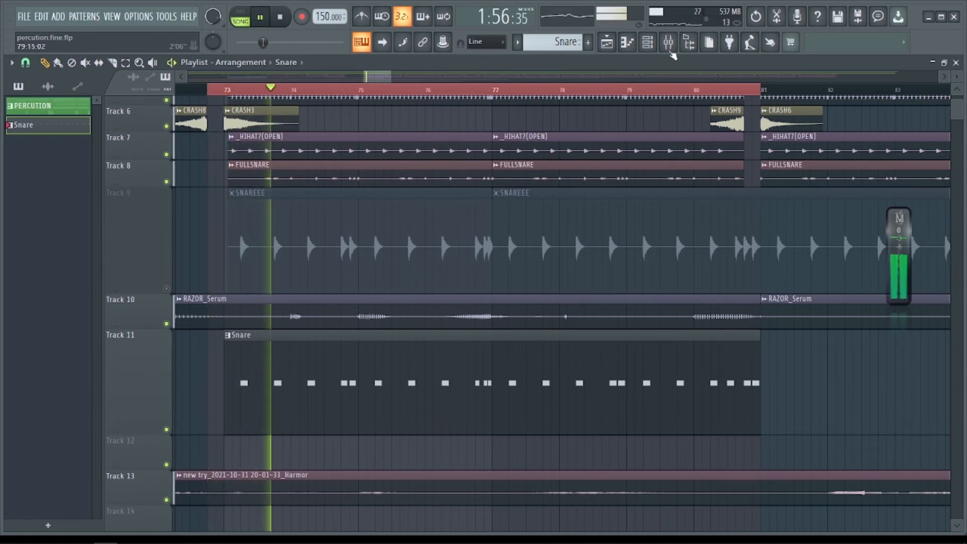
key(space)
click(669, 43)
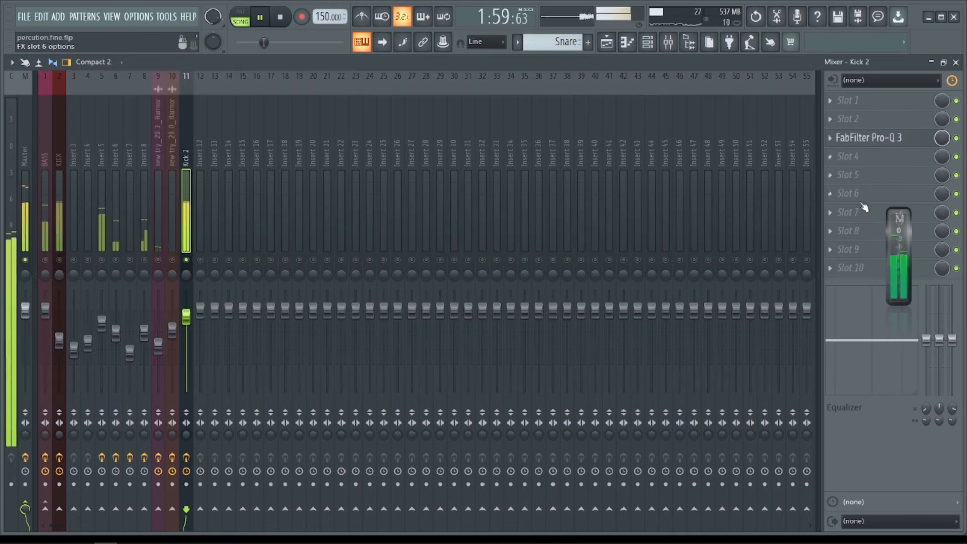
drag(884, 318, 860, 404)
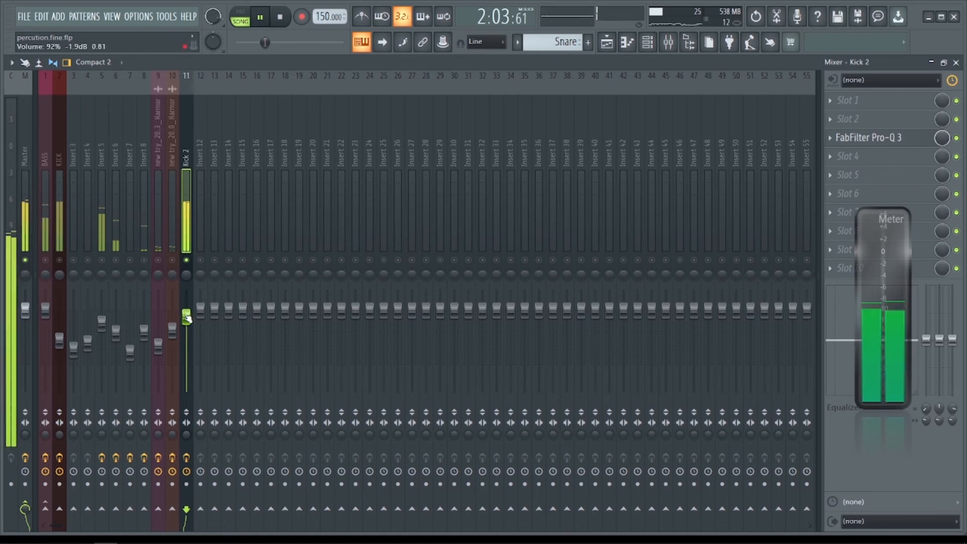
drag(203, 327, 203, 342)
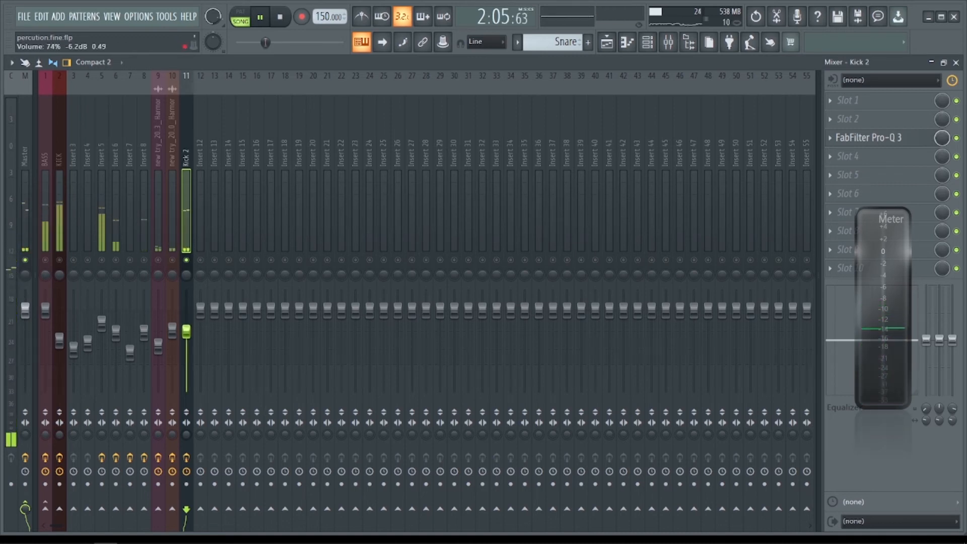
right_click(186, 260)
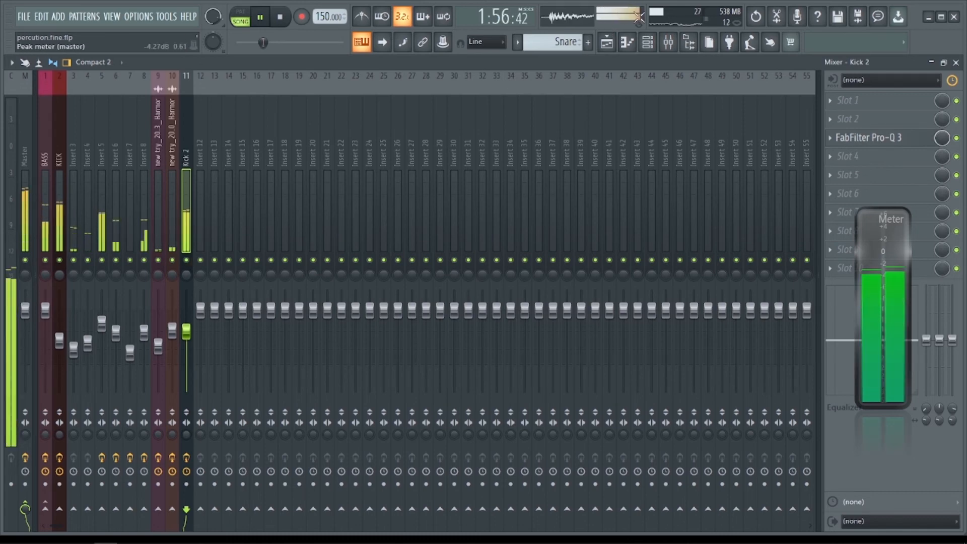
Check the arrangement in the playlist and reset the Kick 2 mixer track's volume to its default level
click(620, 42)
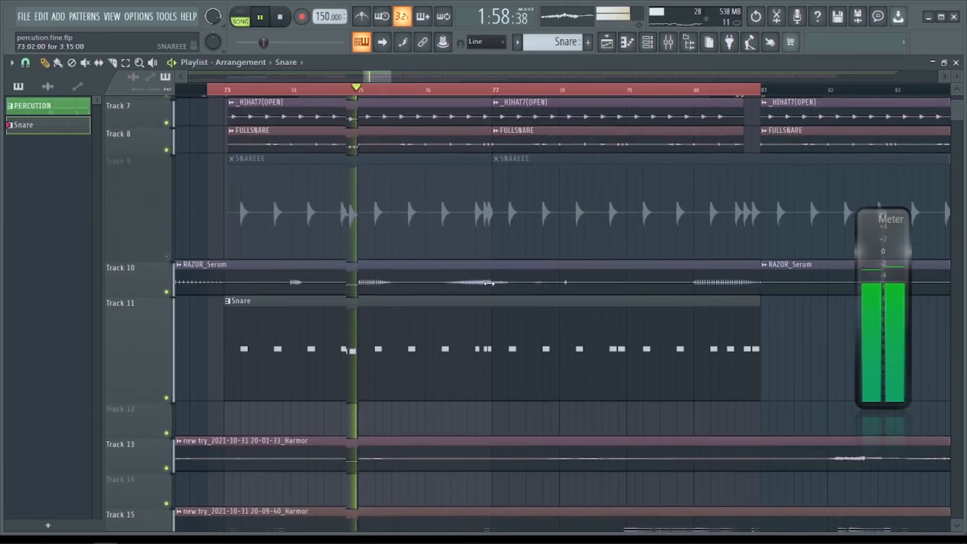
click(672, 42)
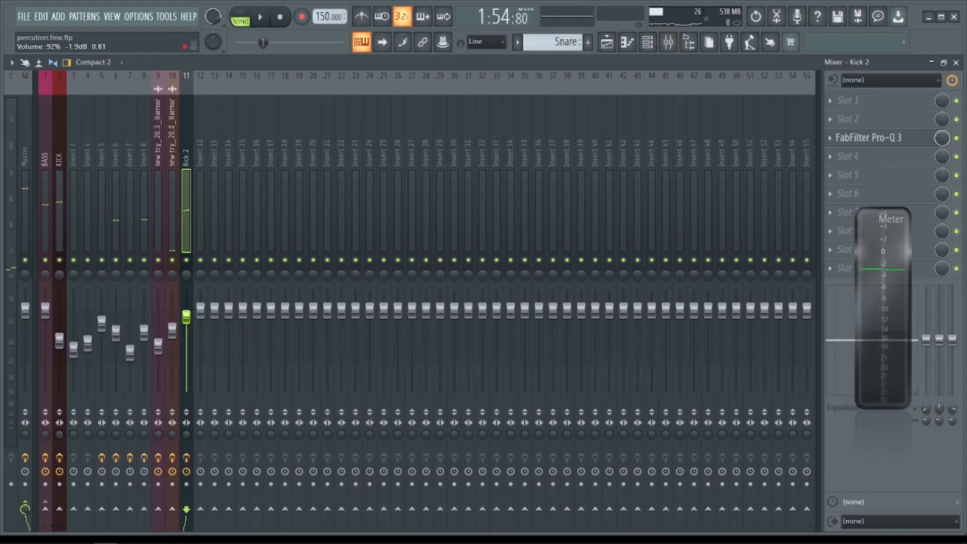
right_click(189, 314)
click(197, 320)
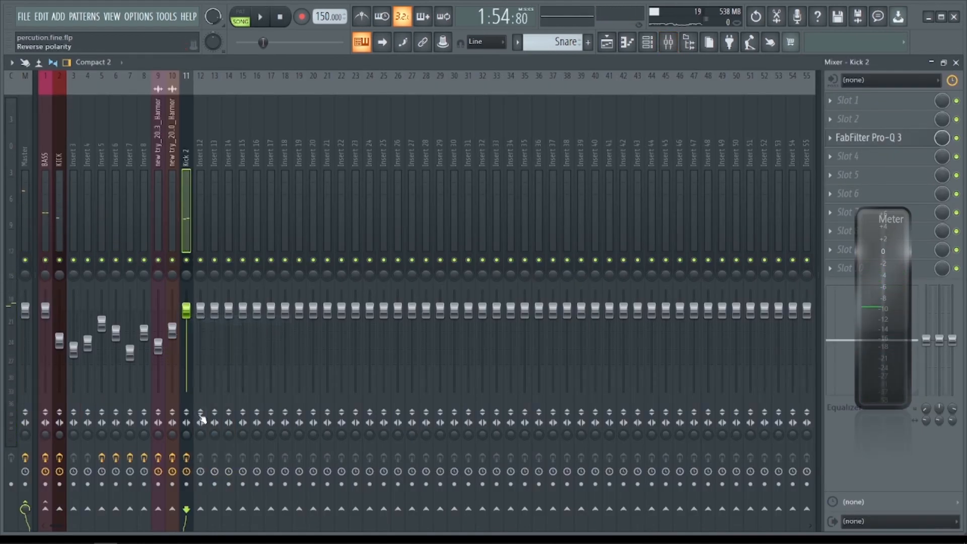
Arm the Kick 2 mixer track and render the song selection to a 32Bit float stereo WAV file
click(12, 63)
mouse_move(101, 86)
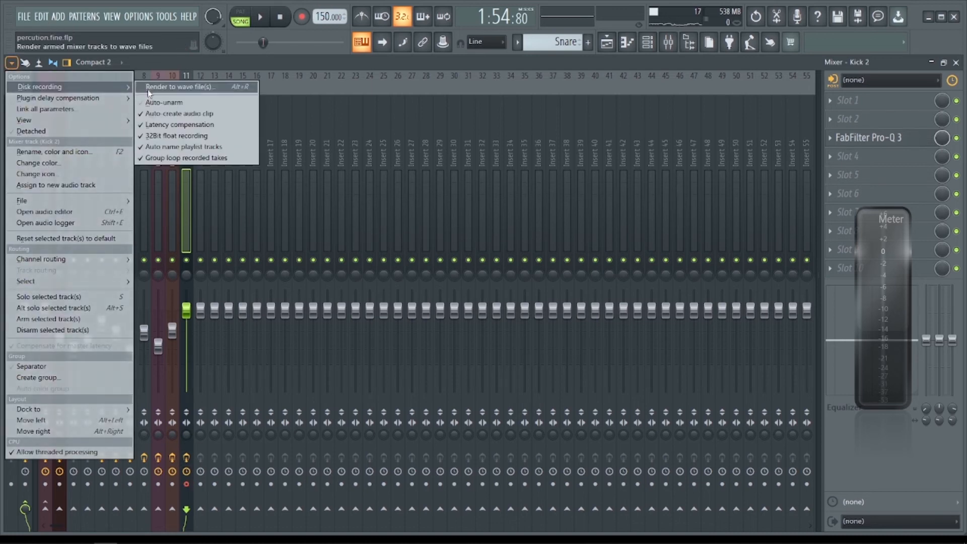
click(149, 88)
click(461, 250)
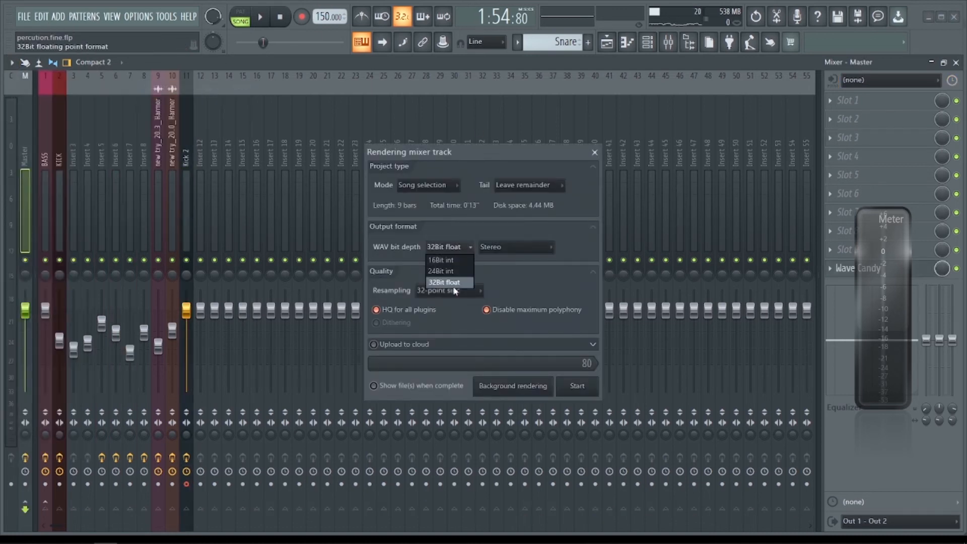
click(578, 386)
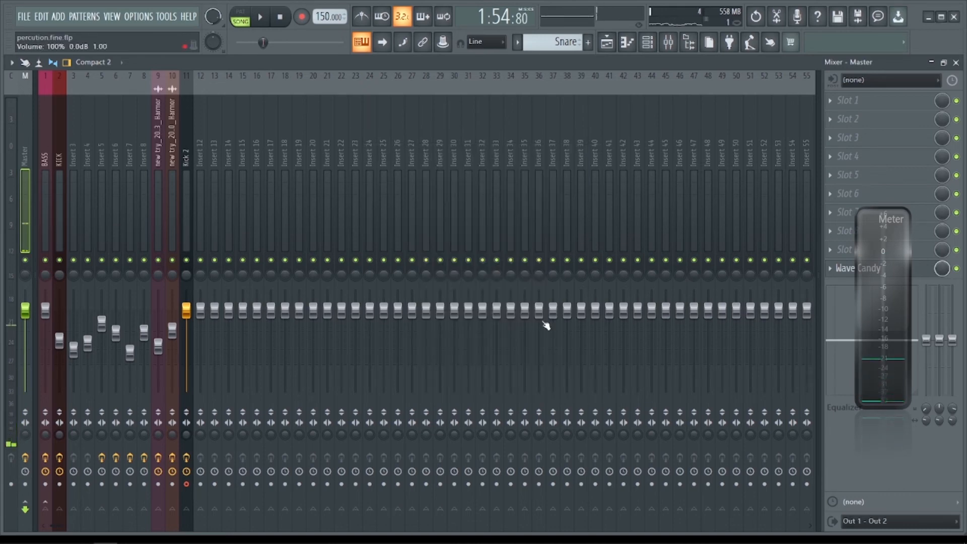
Enlarge playlist track 12 with the rendered Kick 2 audio clip and shrink the floating level meter
click(608, 50)
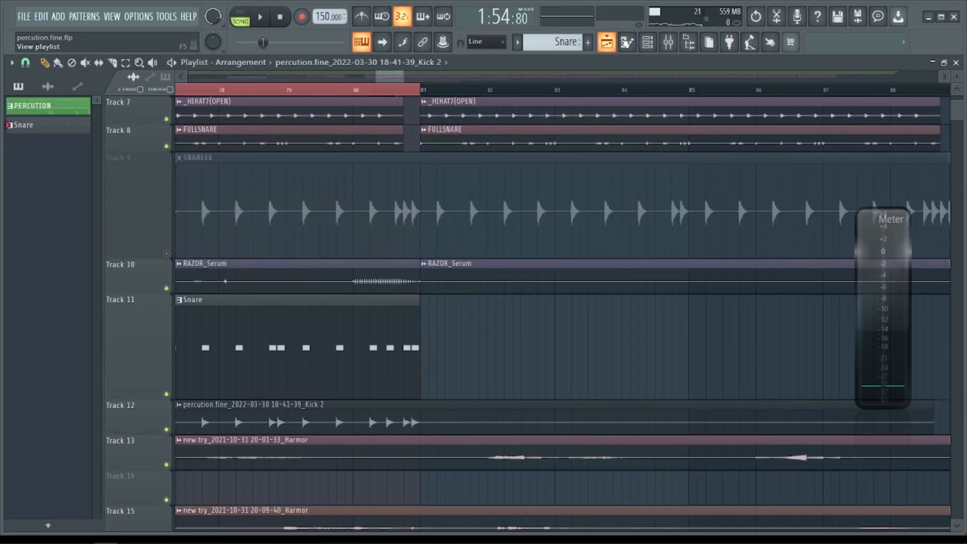
scroll(380, 81, left, 5)
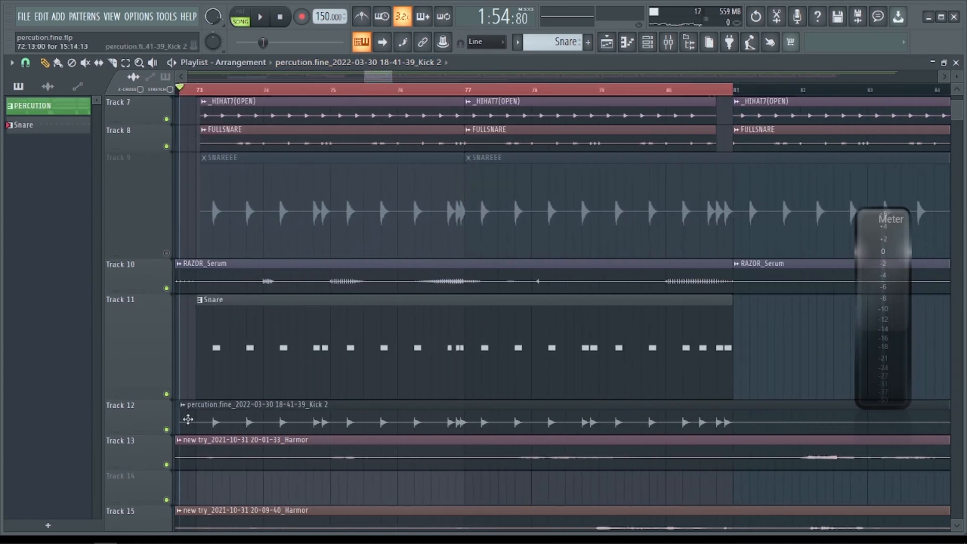
drag(159, 428, 157, 517)
scroll(313, 399, down, 3)
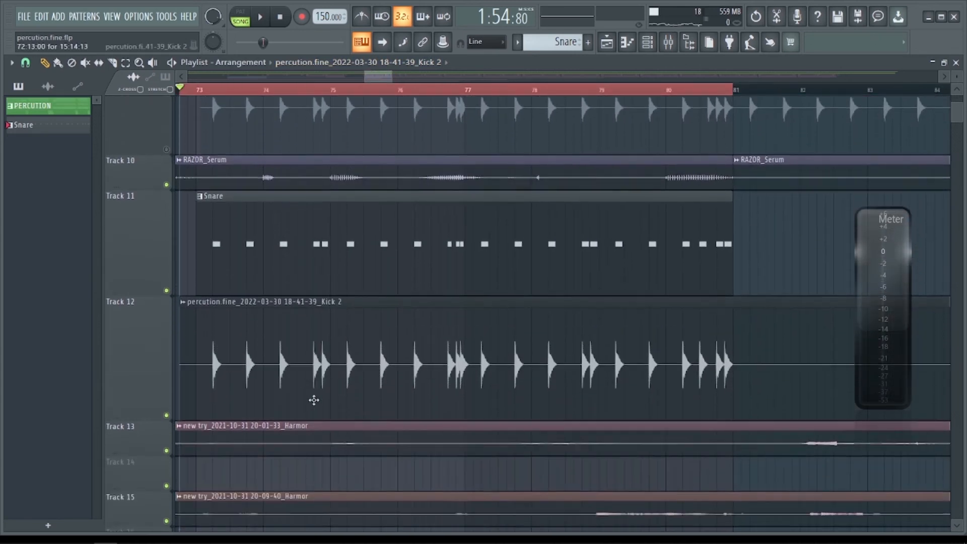
scroll(321, 394, left, 1)
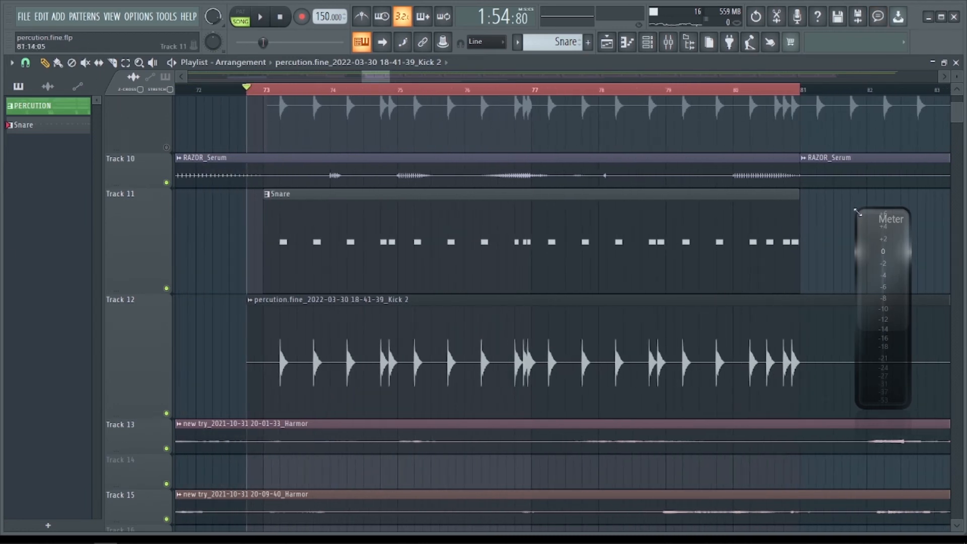
drag(858, 213, 881, 222)
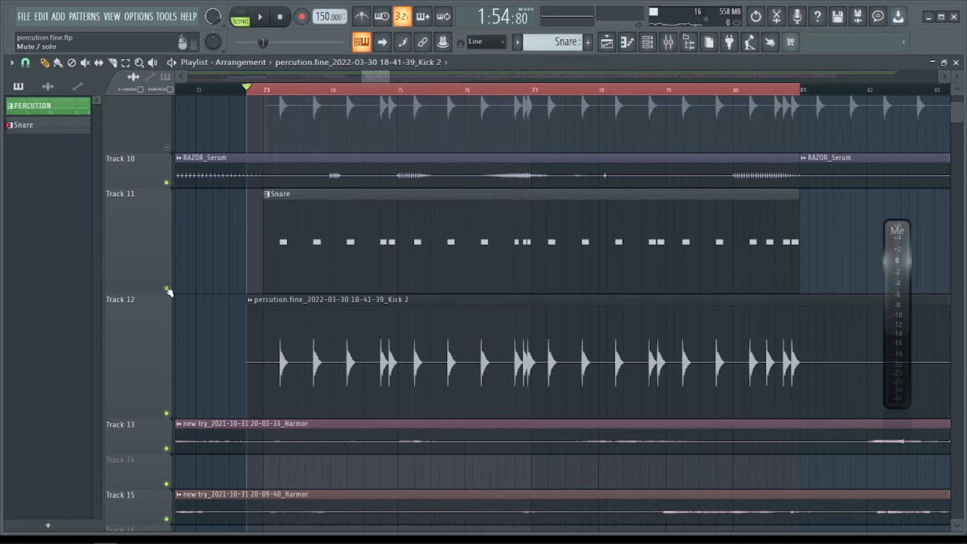
Mute the Snare pattern on track 11 and play back the selection to check the rendered Kick 2 audio's waveform
click(167, 289)
key(space)
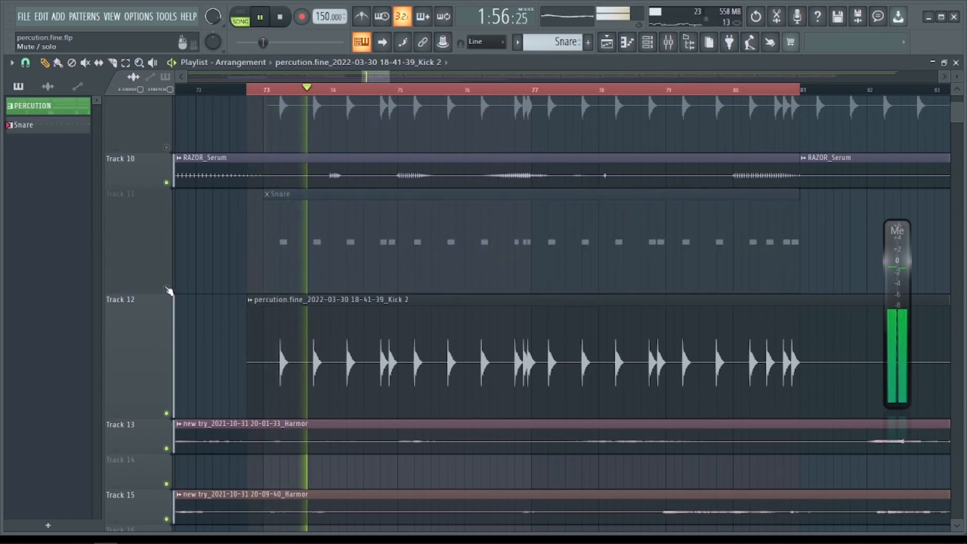
ctrl+scroll(295, 377, up, 3)
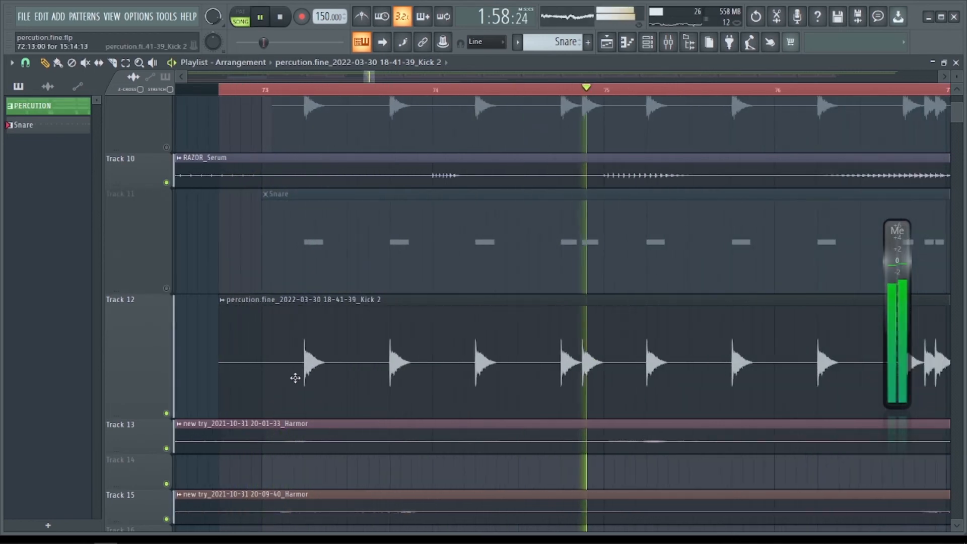
ctrl+scroll(296, 377, up, 3)
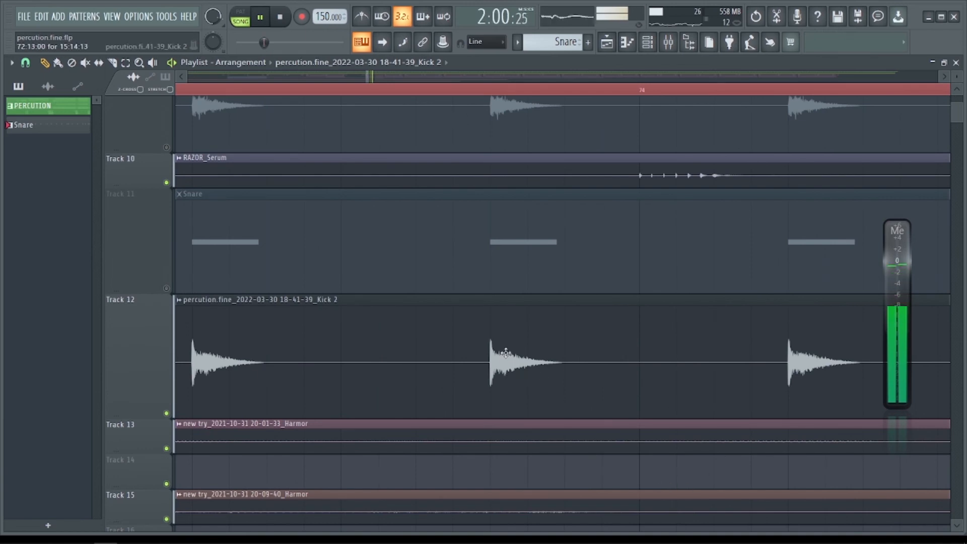
ctrl+scroll(566, 368, down, 3)
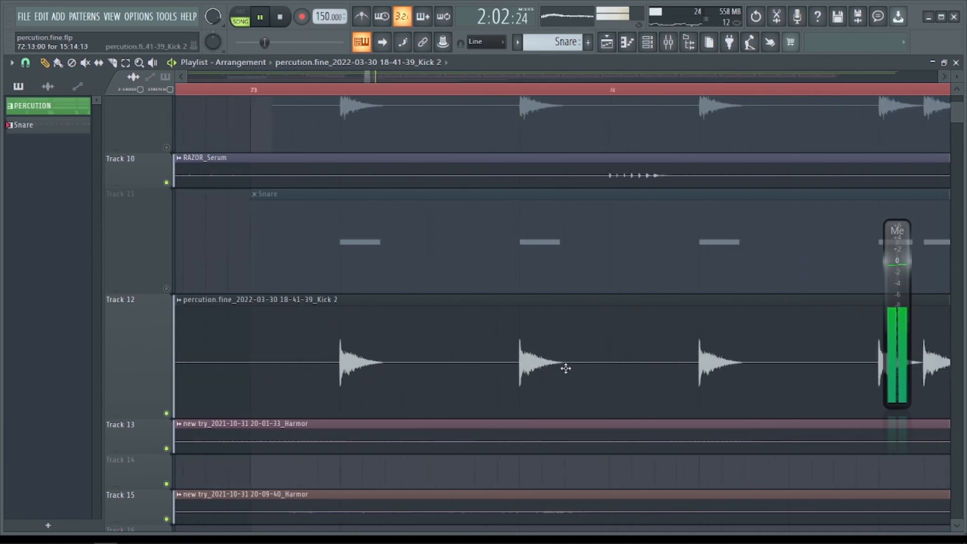
ctrl+scroll(565, 368, down, 3)
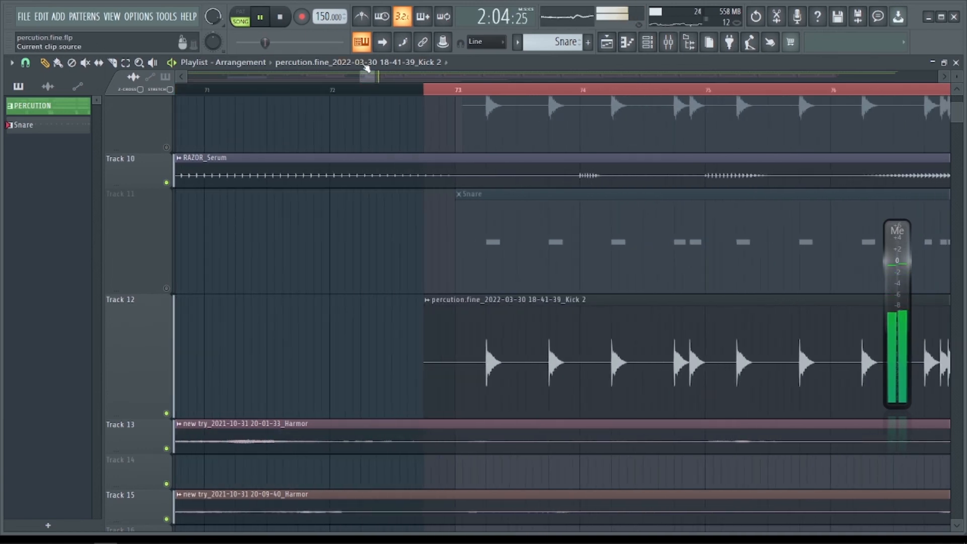
drag(371, 74, 381, 80)
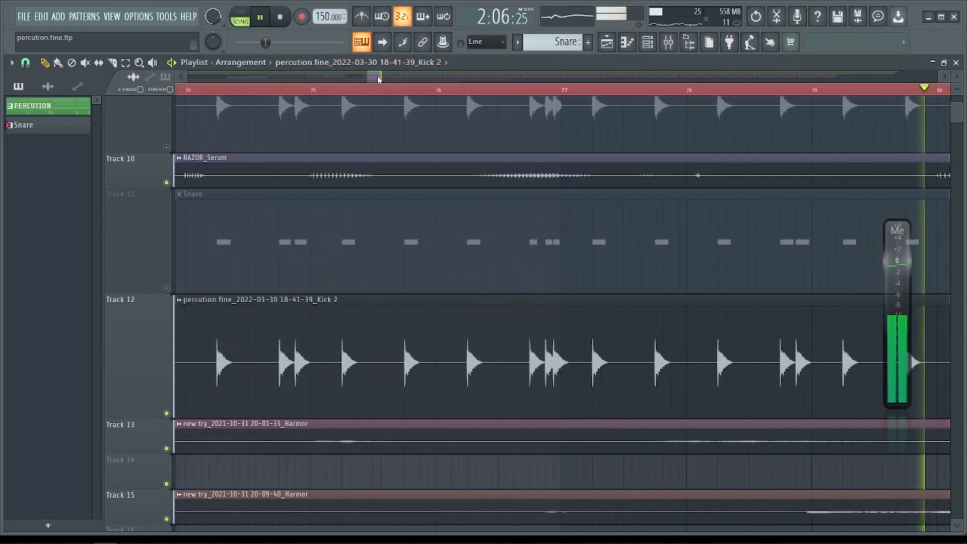
ctrl+scroll(568, 207, down, 2)
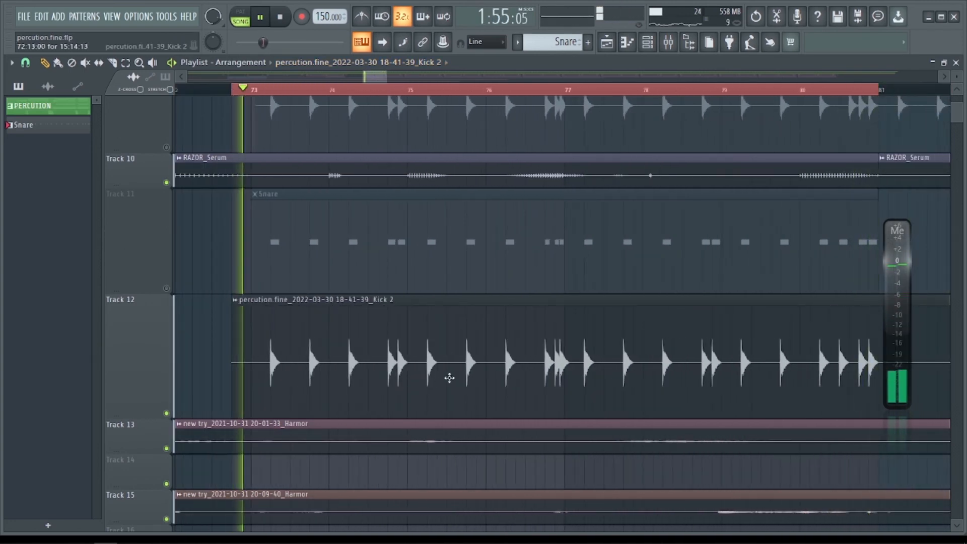
In the rendered Kick 2 clip's sample settings, try the length and a 21% quick fade-out, apply a slight fade-in instead, and stop playback
double_click(444, 349)
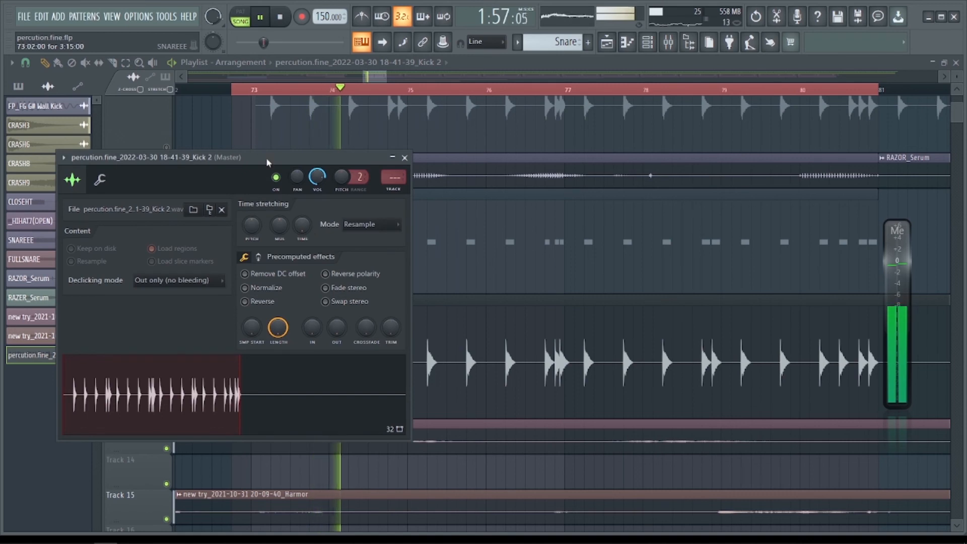
drag(268, 162, 216, 60)
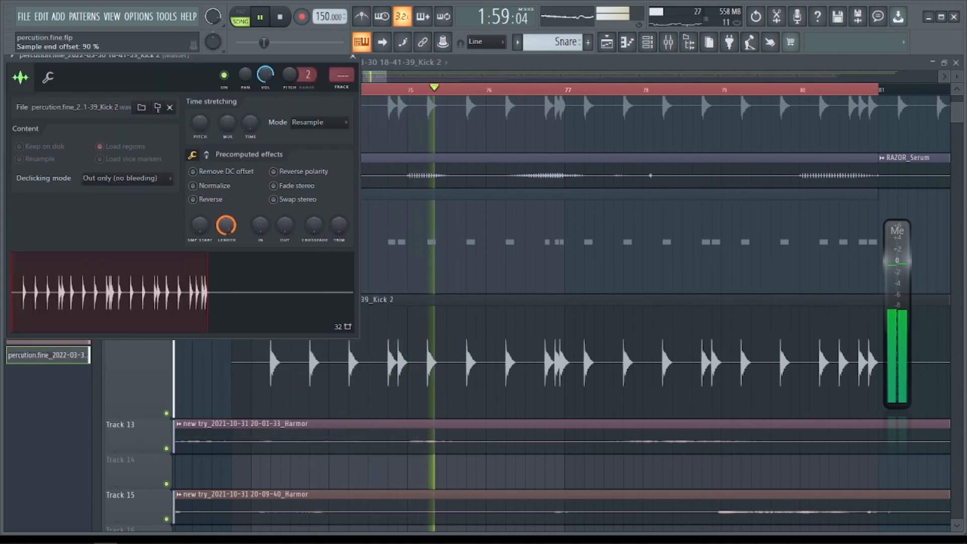
mouse_move(226, 225)
mouse_down()
mouse_move(226, 267)
mouse_move(226, 228)
mouse_move(226, 237)
mouse_move(278, 220)
mouse_up()
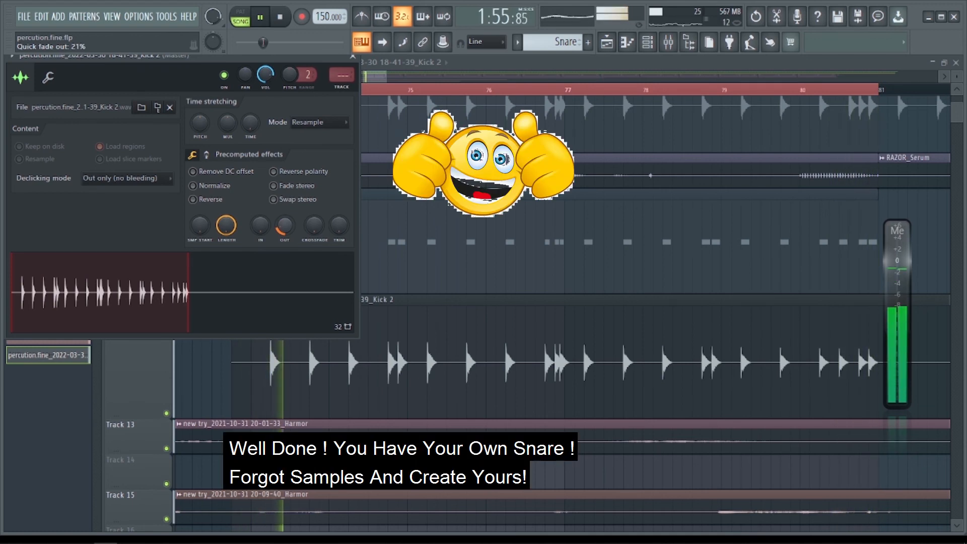
mouse_move(278, 220)
mouse_down()
mouse_move(278, 229)
mouse_move(261, 226)
mouse_up()
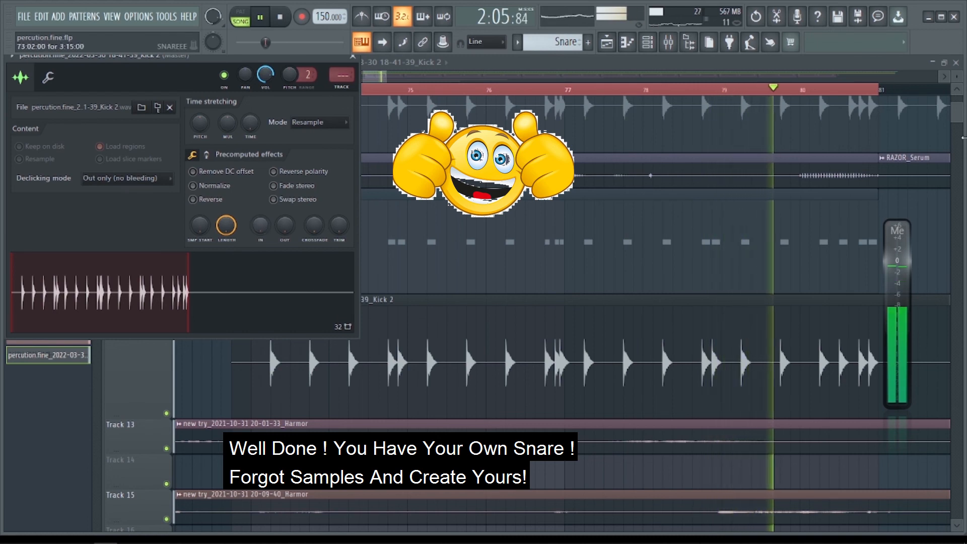
drag(261, 226, 261, 220)
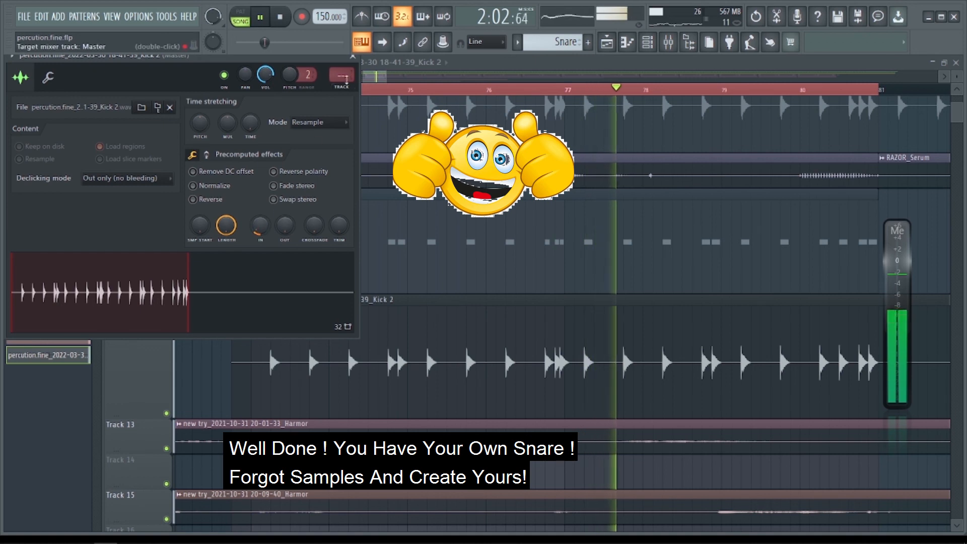
click(352, 57)
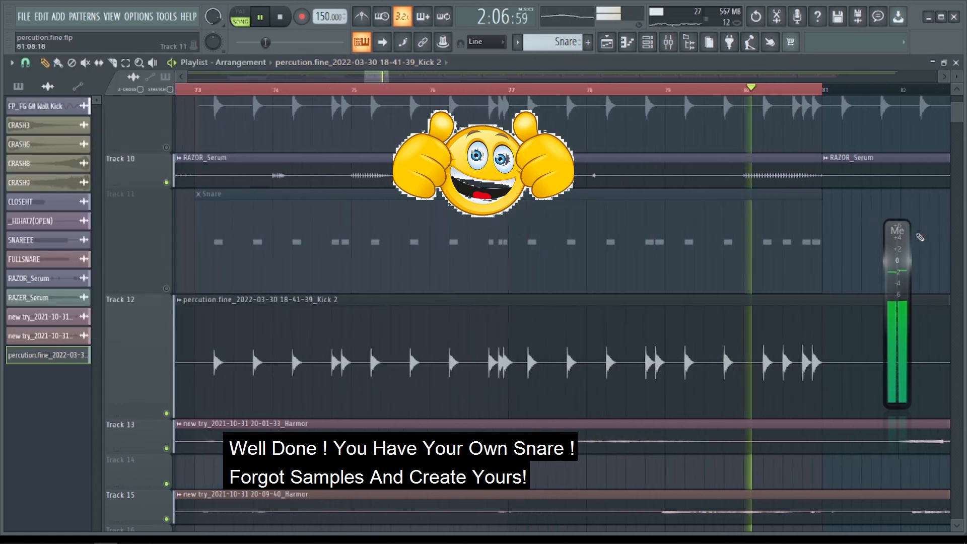
key(space)
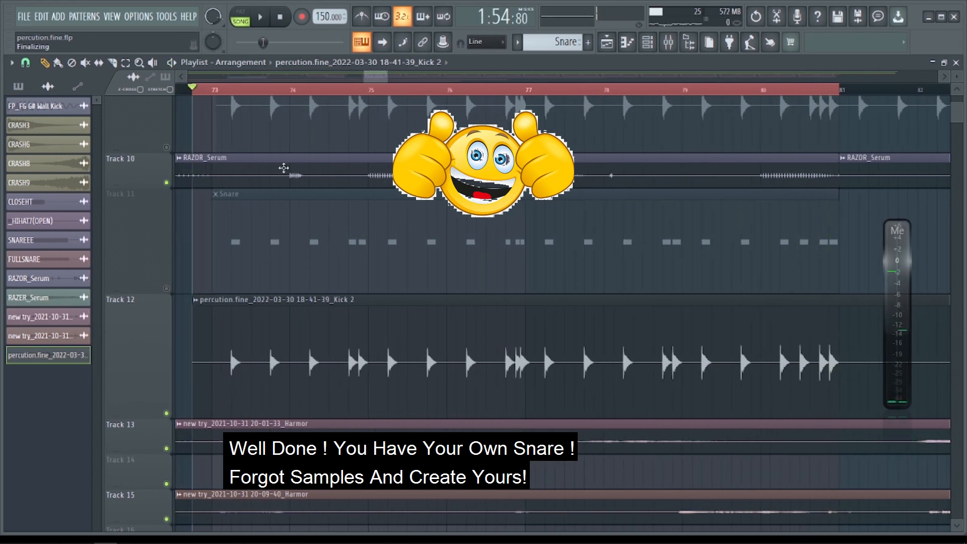